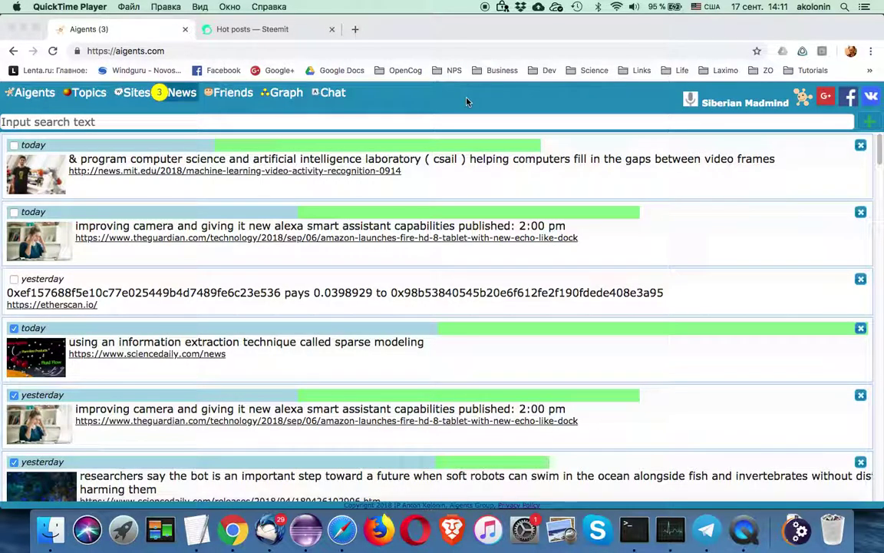
Step: Switch from news to the Graph view and cycle Steemit and other networks, ending on Ethereum
click(287, 93)
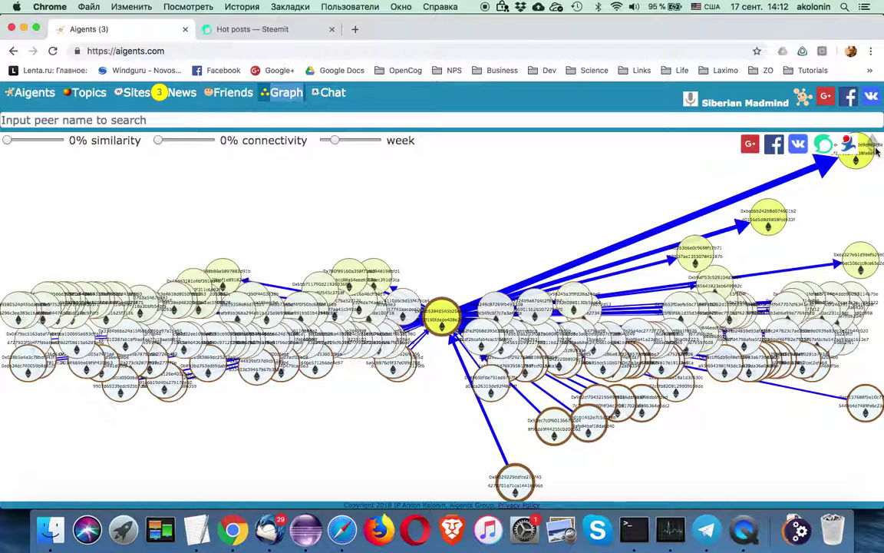
click(824, 145)
click(848, 146)
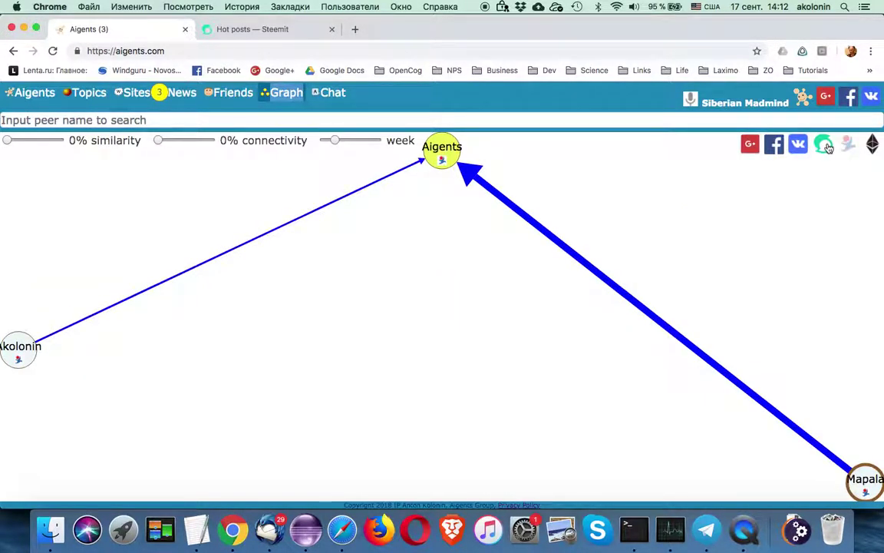
click(872, 144)
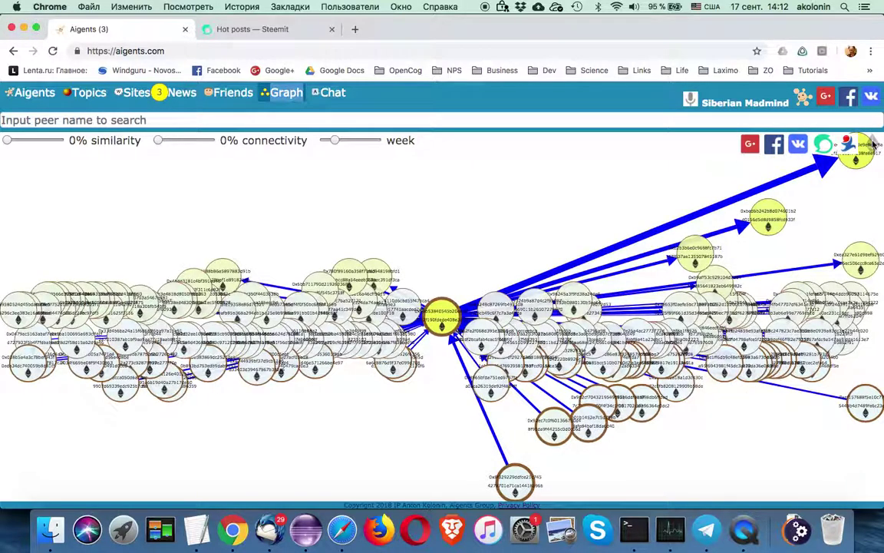
Step: Filter connectivity to 25% and back to 0%, then return to the Steemit graph
click(171, 142)
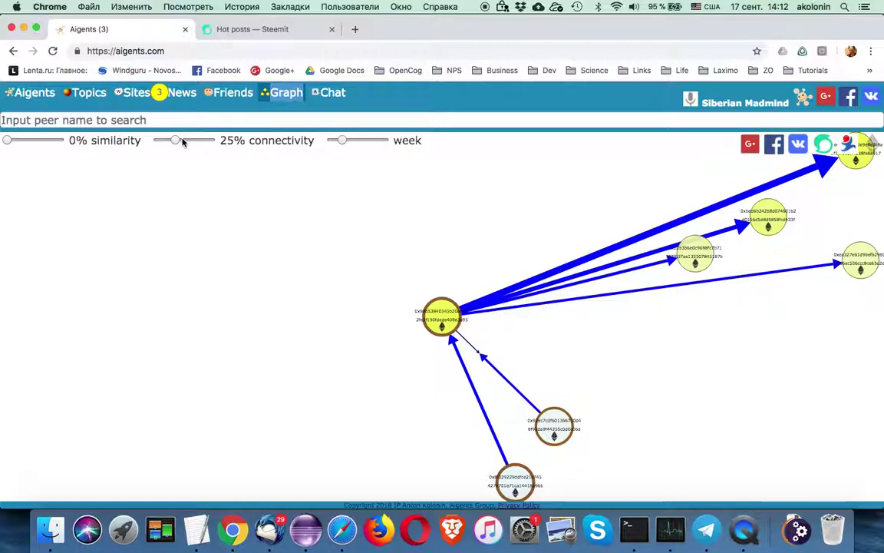
drag(189, 143, 150, 139)
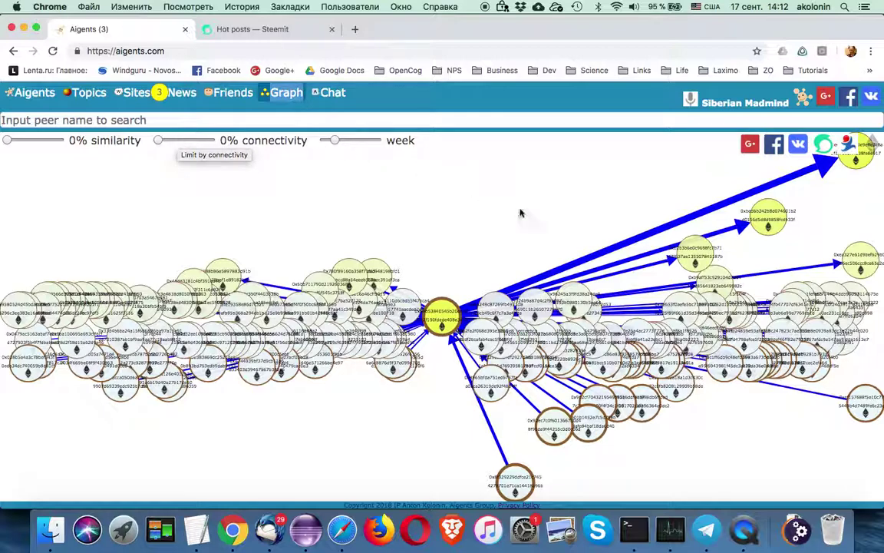
click(824, 145)
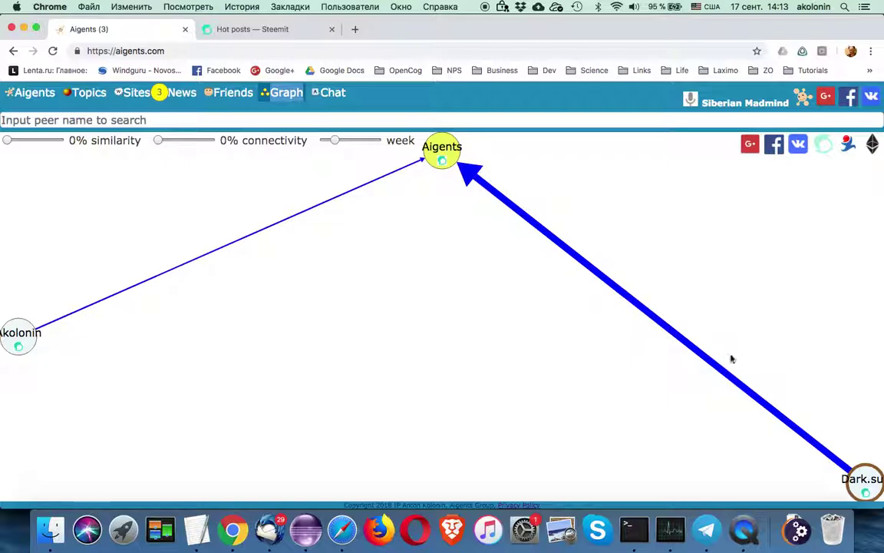
Step: Open the Render Graph settings from the canvas and expand the network list
click(403, 236)
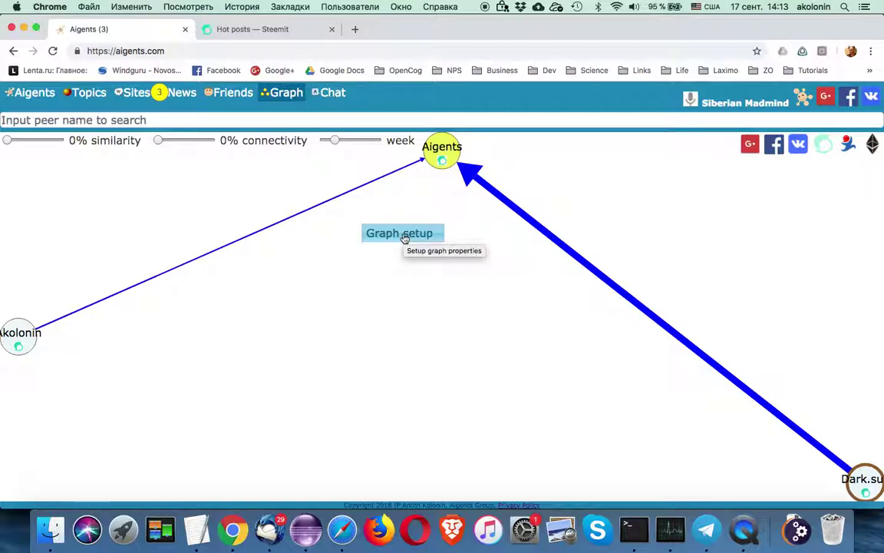
click(407, 226)
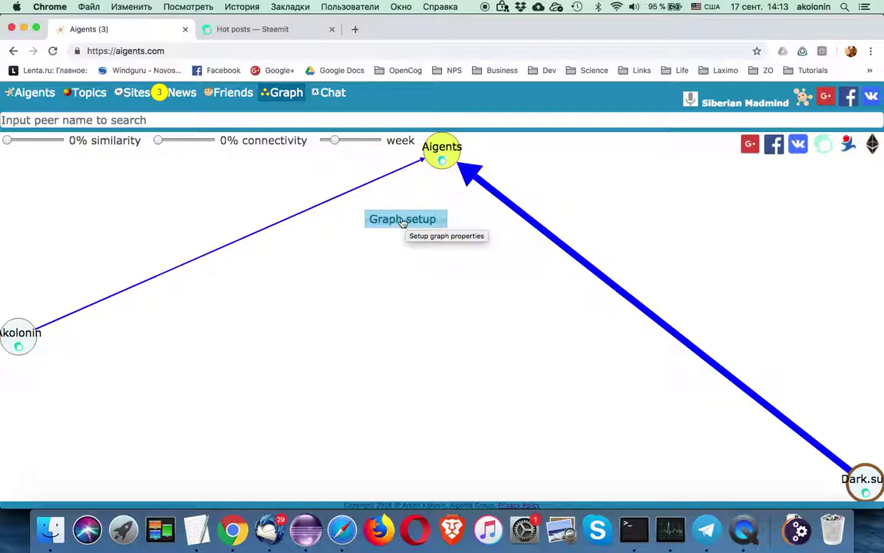
click(402, 220)
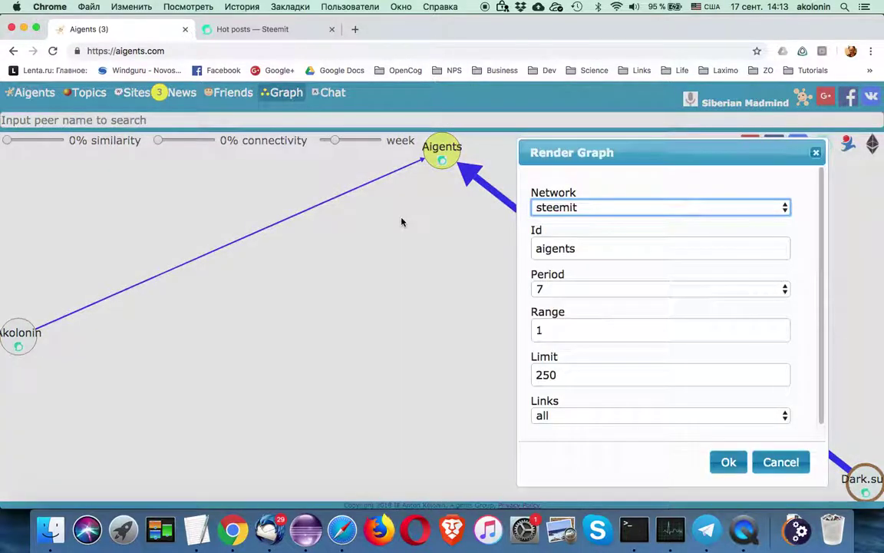
click(572, 208)
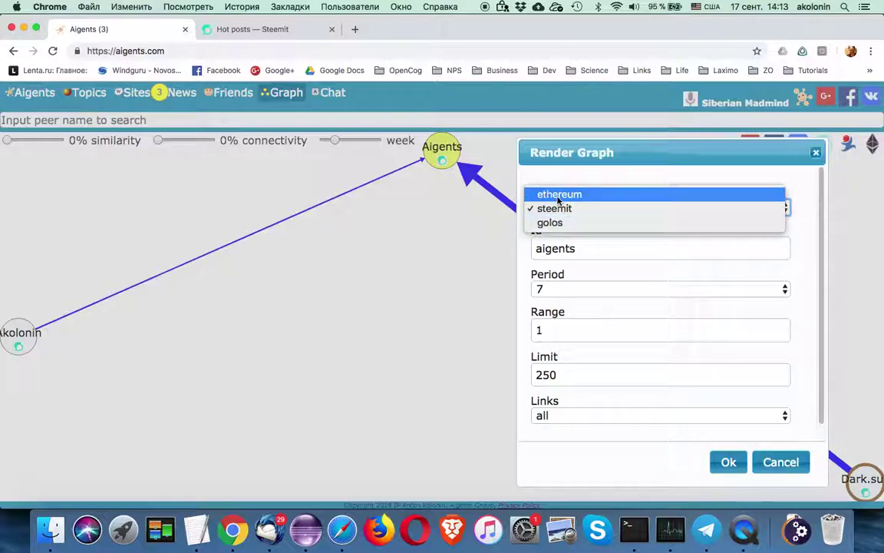
Step: Keep network steemit and Id aigents, and change the Period to 5
click(530, 244)
click(581, 248)
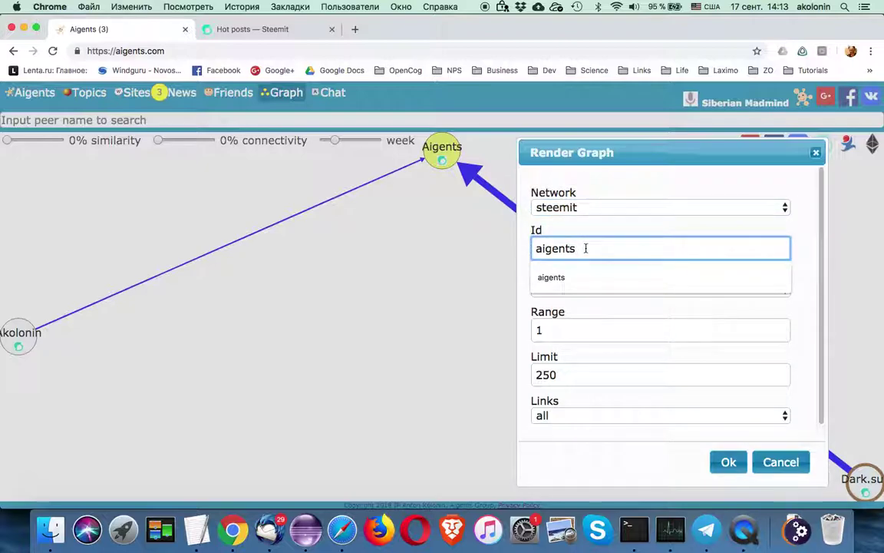
drag(587, 247, 530, 248)
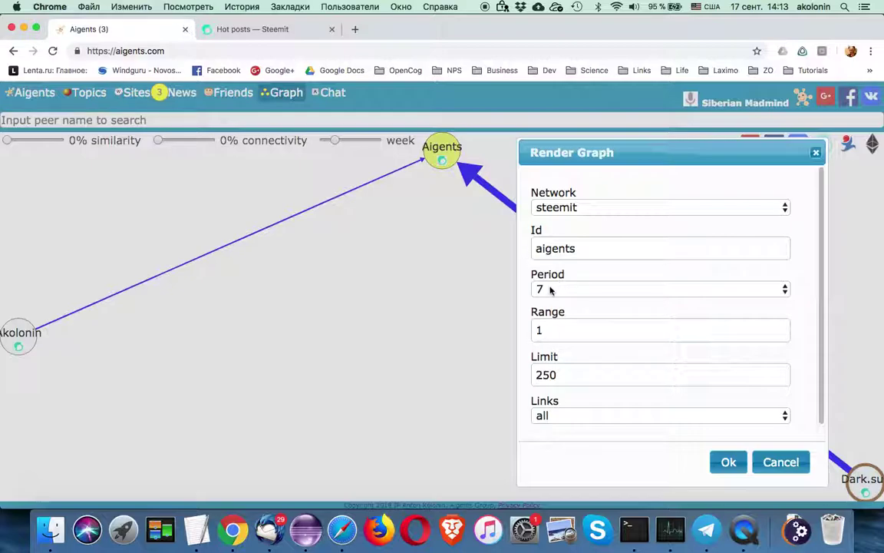
click(551, 289)
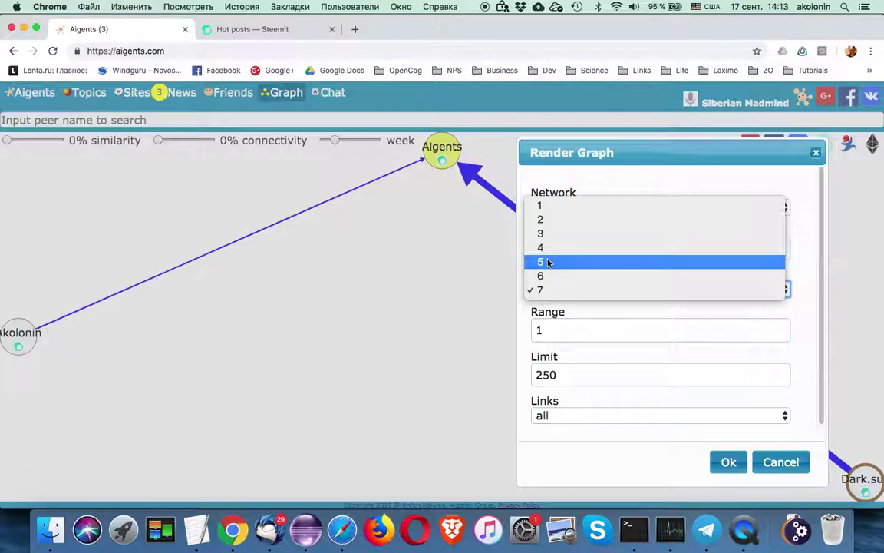
click(551, 262)
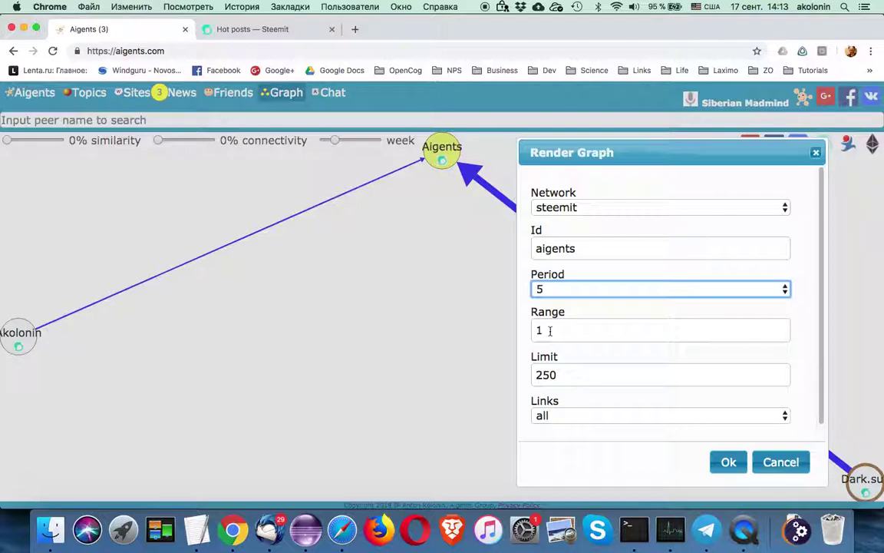
Step: Check the Range 1 and Limit 250 values, leaving them unchanged
click(557, 330)
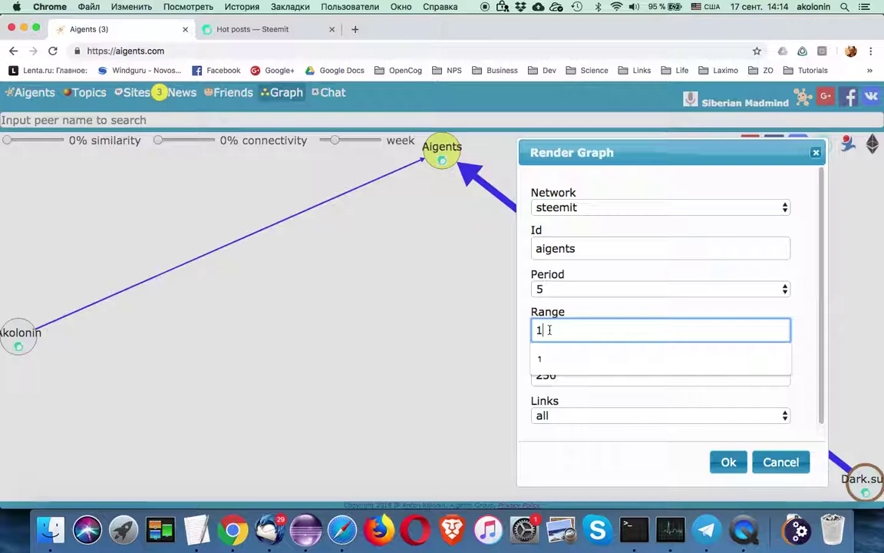
click(574, 313)
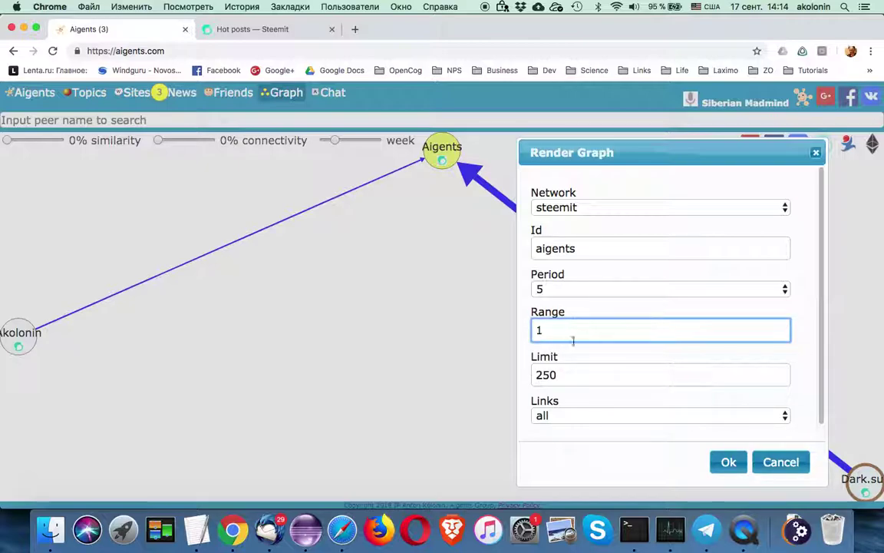
click(562, 374)
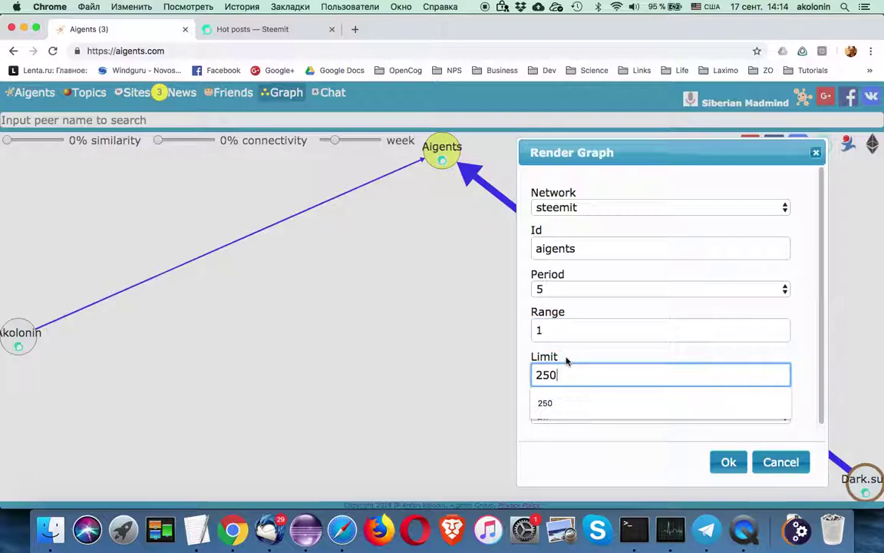
click(558, 357)
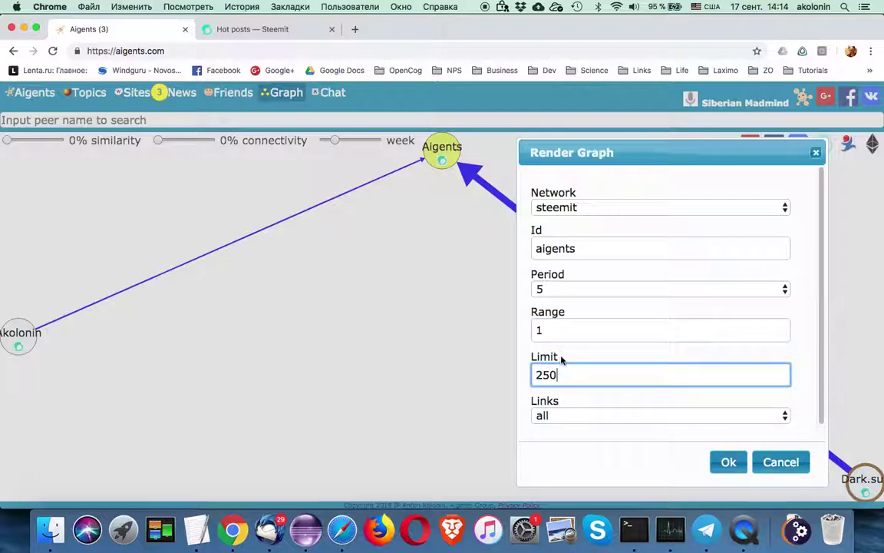
click(548, 416)
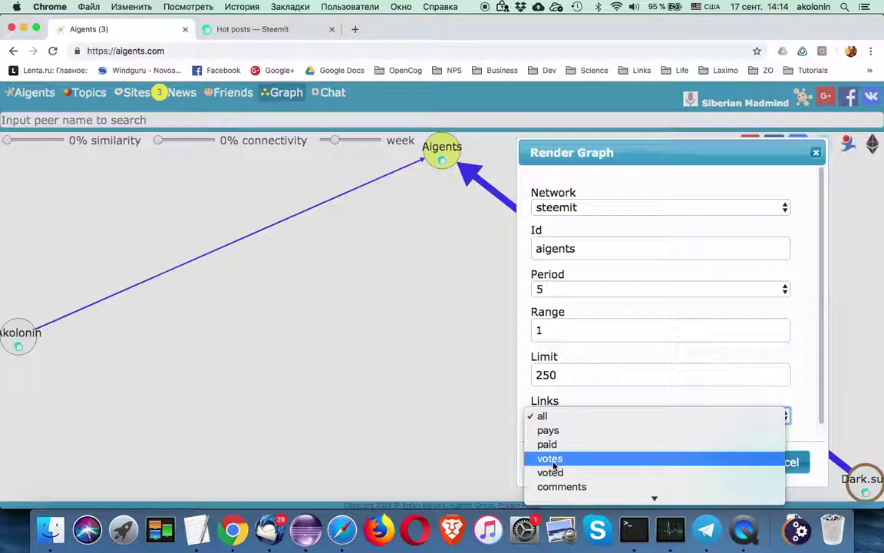
scroll(553, 464, down, 1)
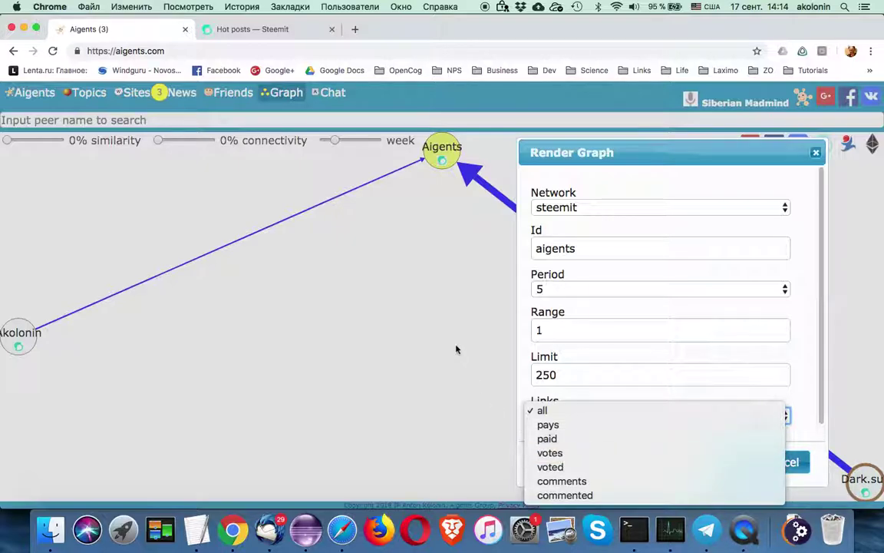
click(667, 413)
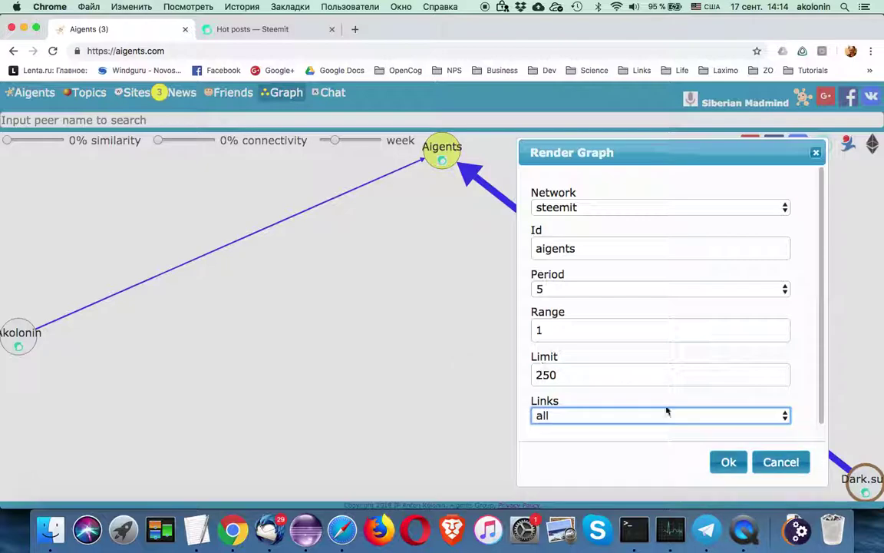
click(724, 464)
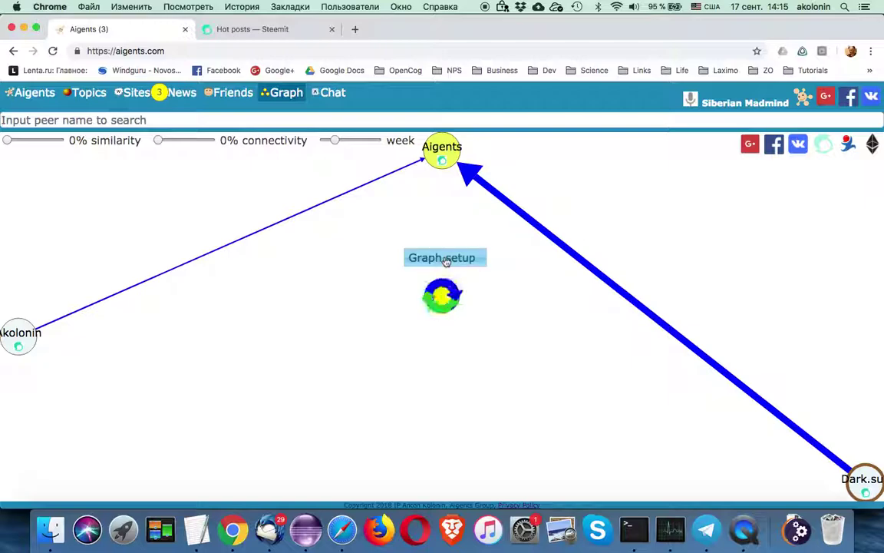
Step: Reopen Graph setup and confirm with Ok to render aigents in its own window
click(445, 262)
click(725, 460)
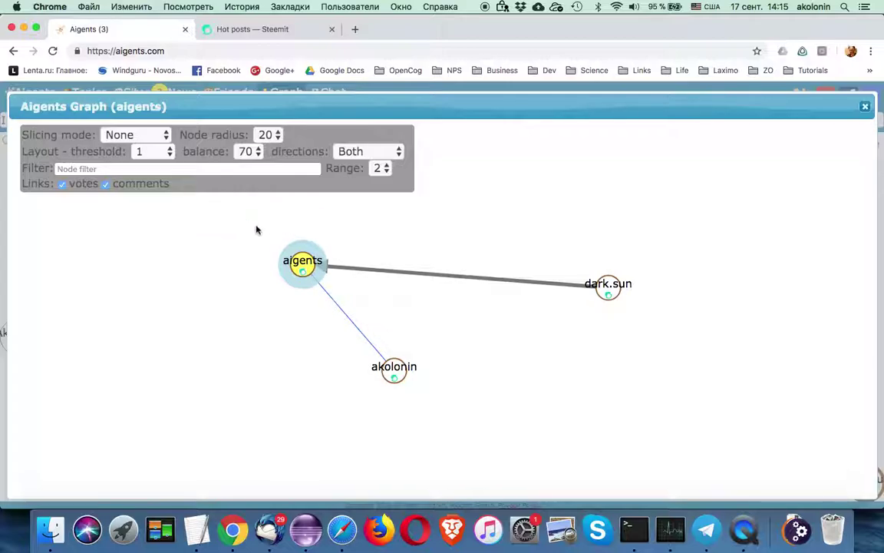
Step: Try node radius 50 and 10, settling on a node radius of 30
click(261, 134)
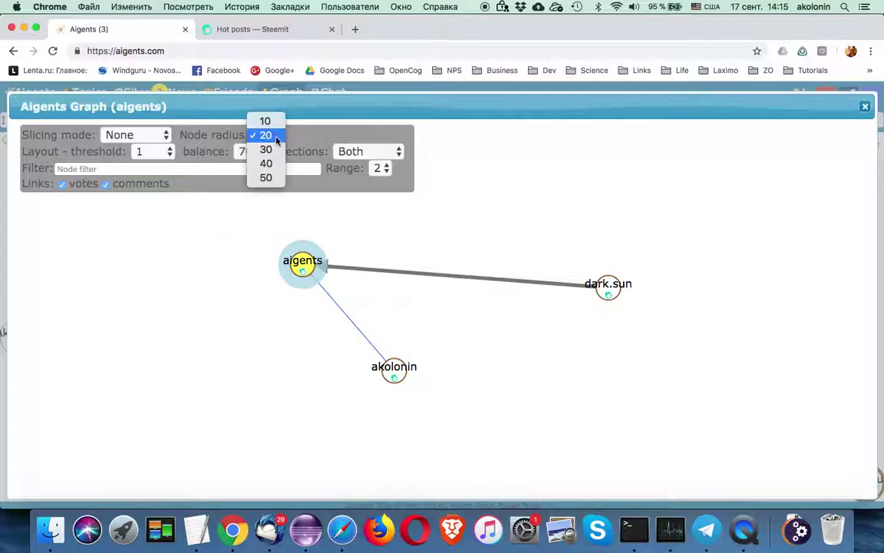
click(267, 178)
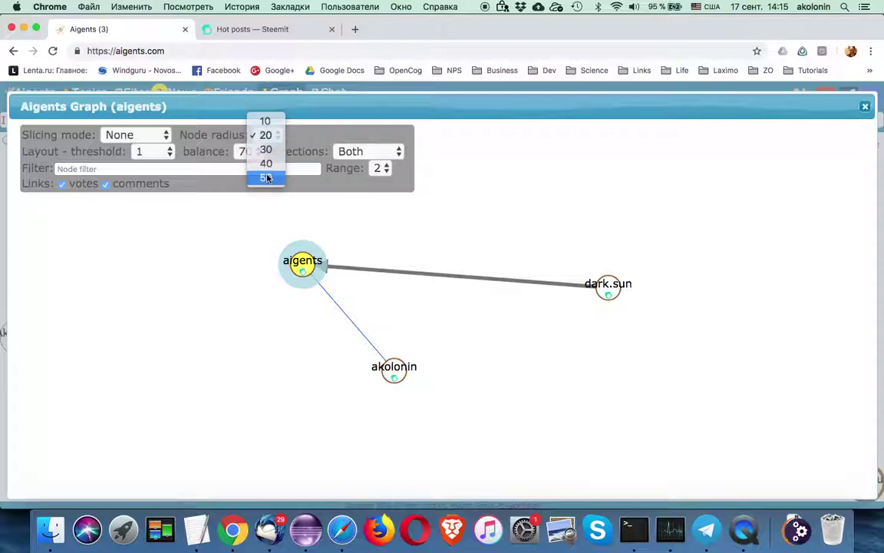
click(277, 137)
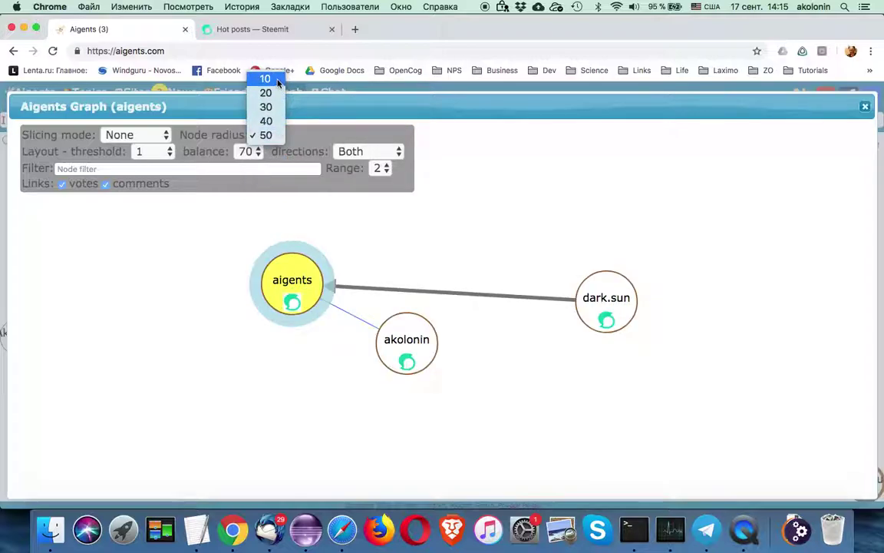
click(265, 78)
click(278, 134)
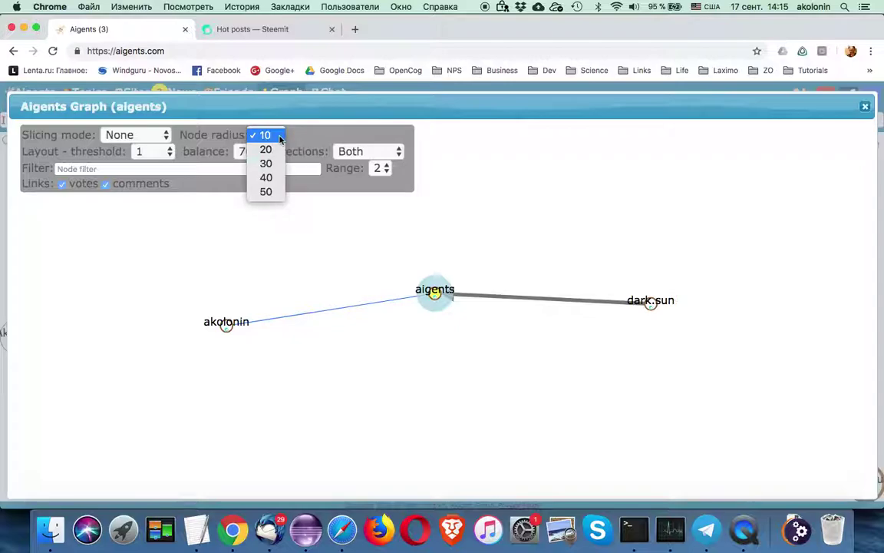
click(260, 164)
Step: Switch layout direction between horizontal and vertical, ending on both directions
click(367, 152)
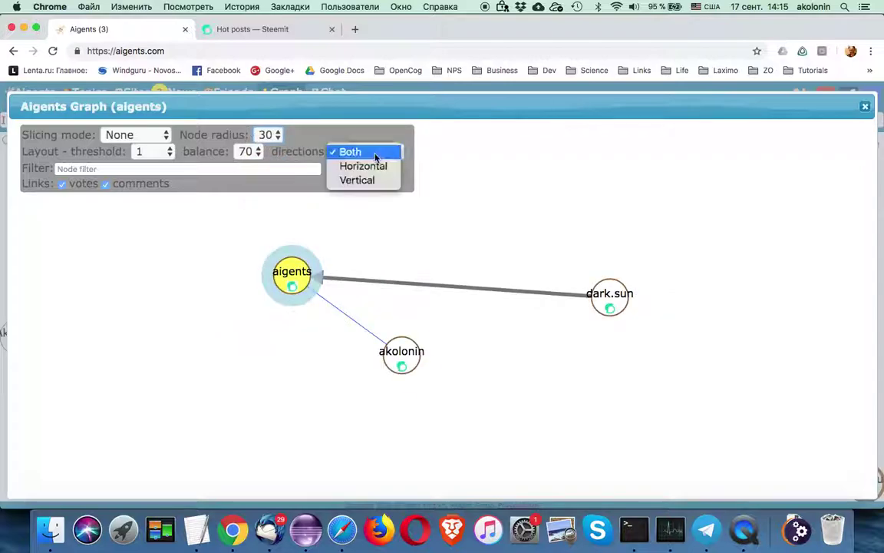
click(371, 166)
click(378, 156)
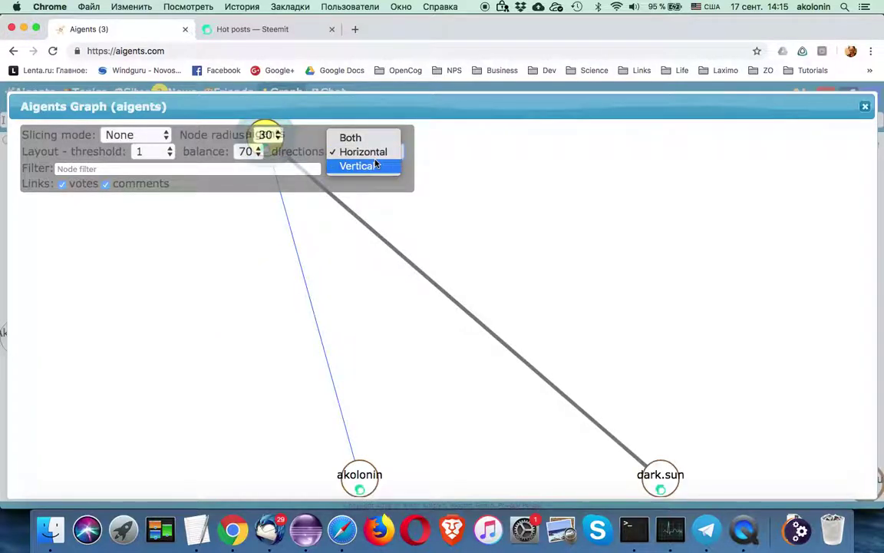
click(370, 165)
click(379, 156)
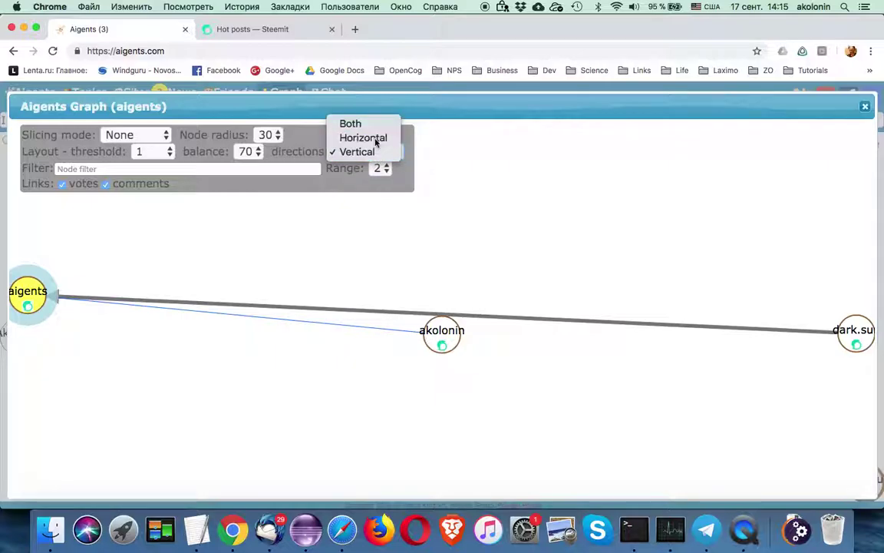
click(374, 138)
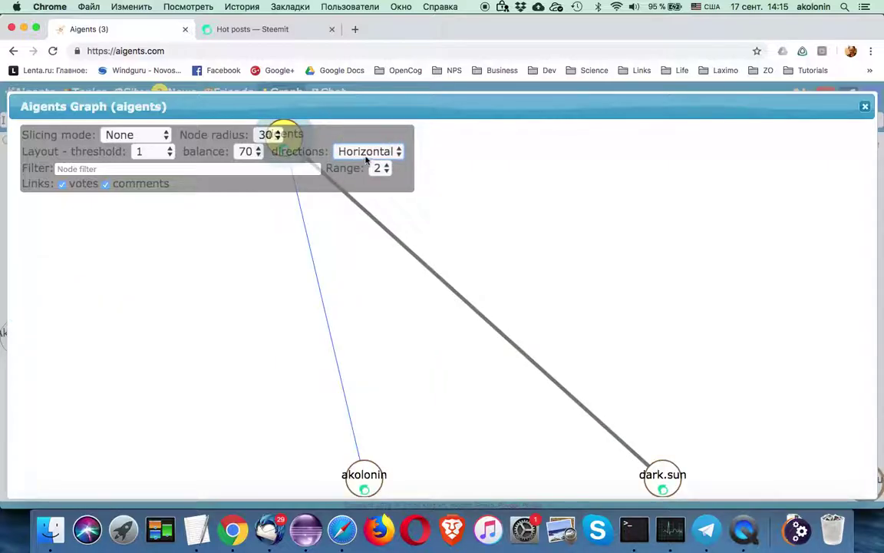
click(331, 151)
click(332, 136)
Step: Change the layout balance to 30, then 90, then 10
click(250, 151)
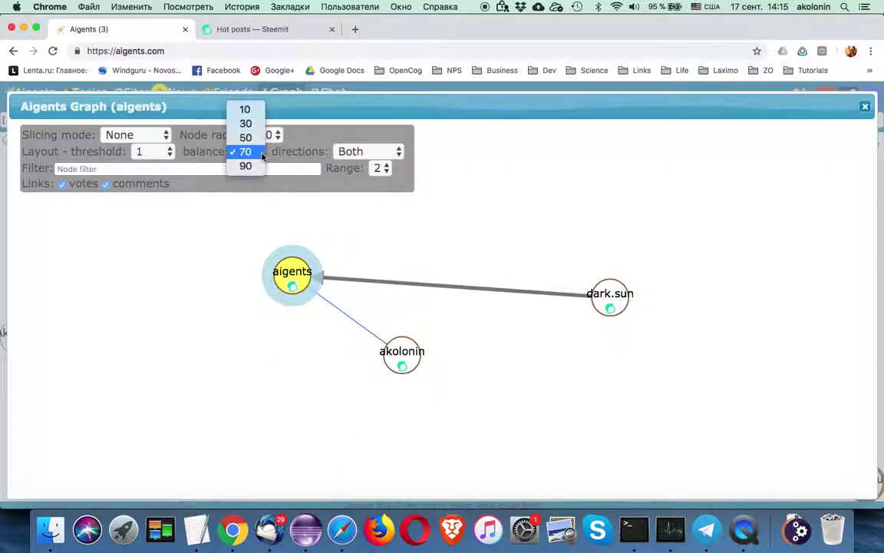
click(246, 123)
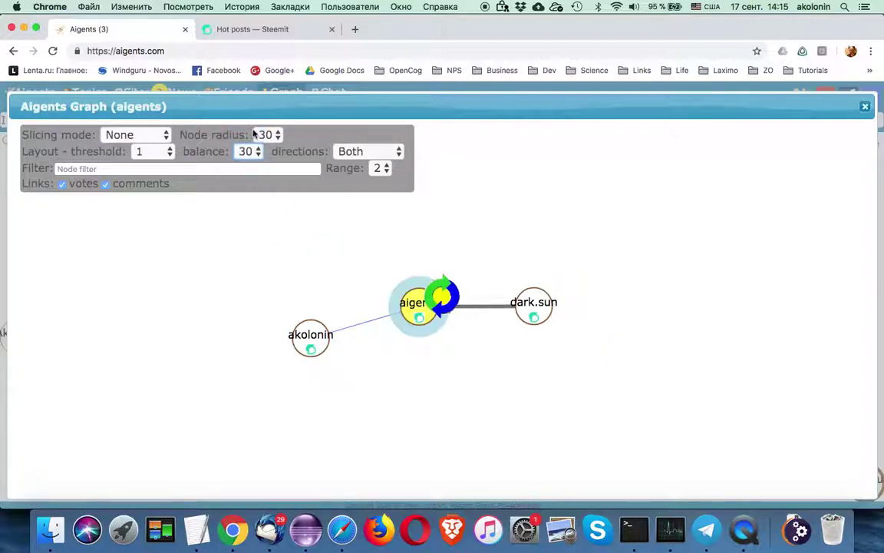
click(260, 153)
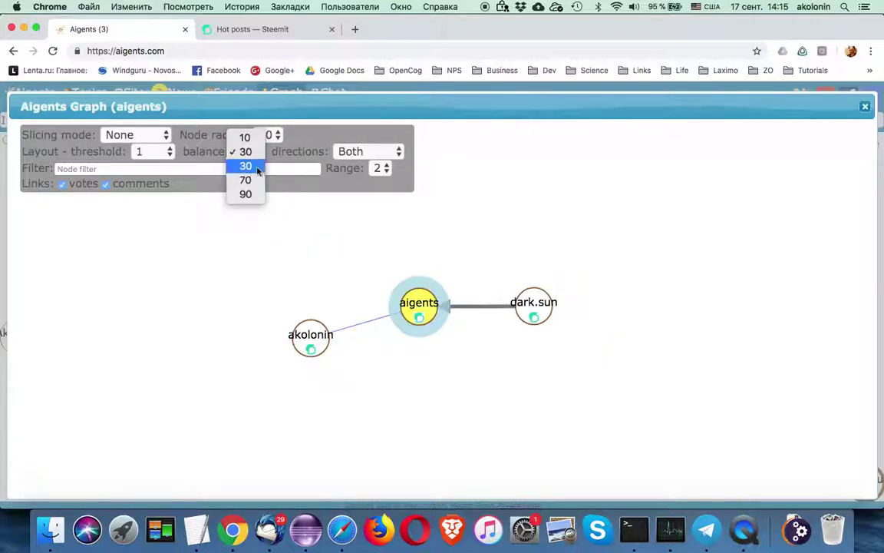
click(257, 194)
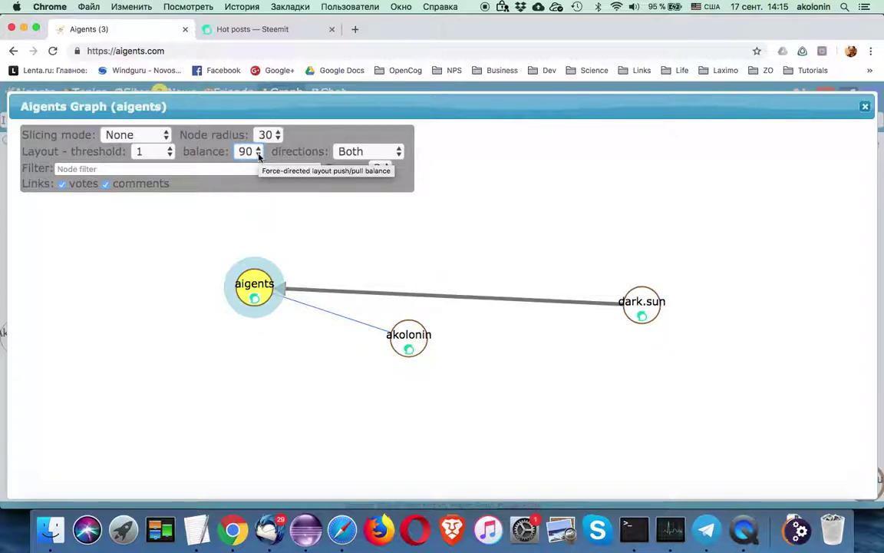
click(258, 153)
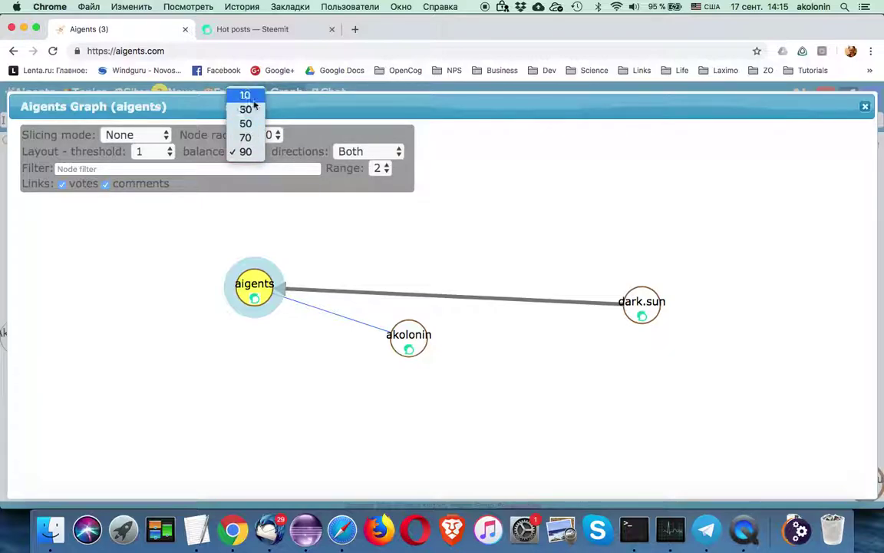
click(254, 108)
Step: Set layout balance to 50 and toggle comment and vote links off and back on
click(258, 151)
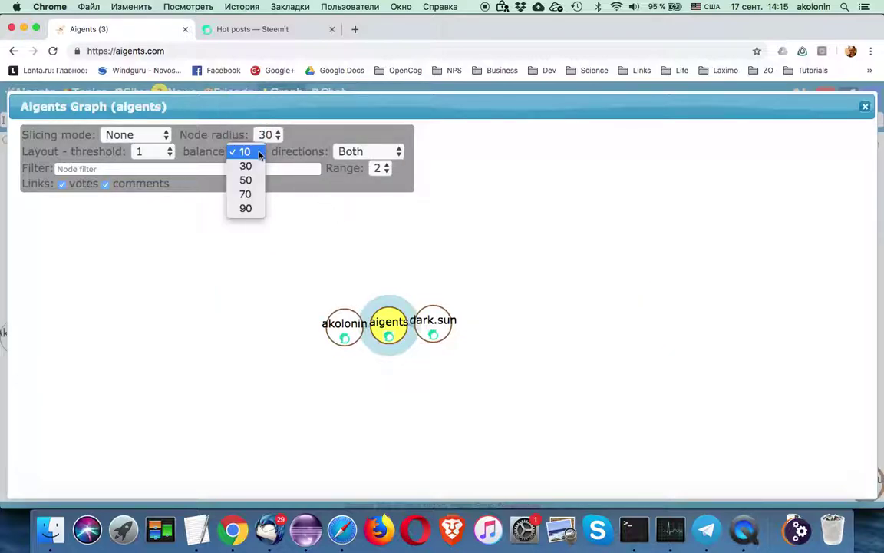
click(246, 177)
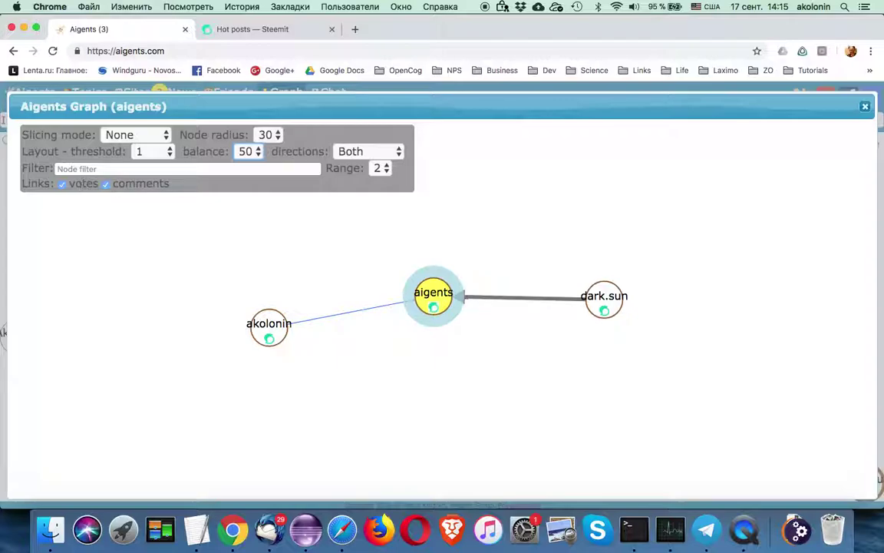
click(105, 184)
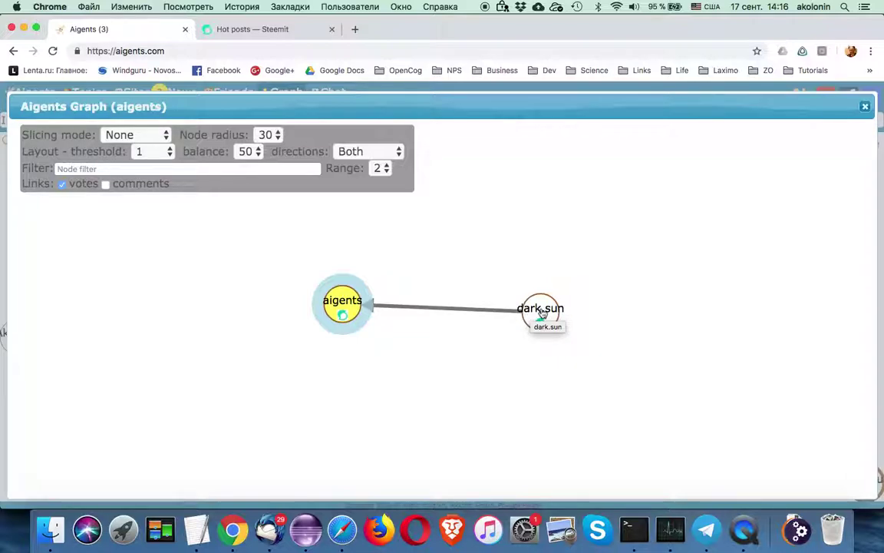
click(105, 184)
click(62, 185)
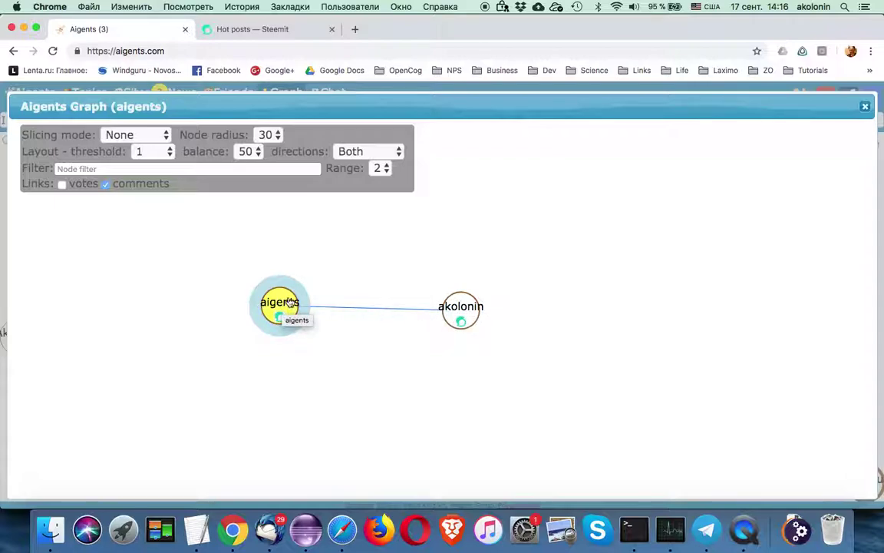
click(62, 185)
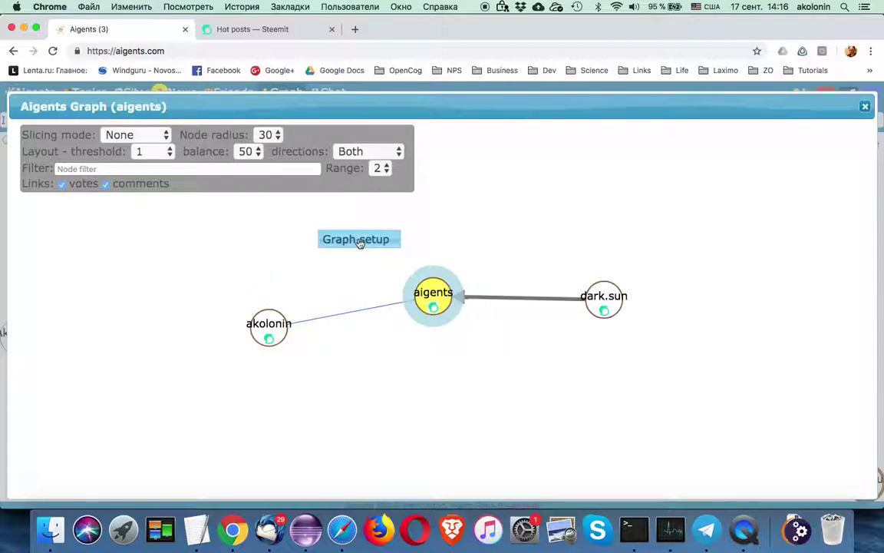
Step: Render the graph for Id godflesh with Period 2 and Range 1
click(359, 242)
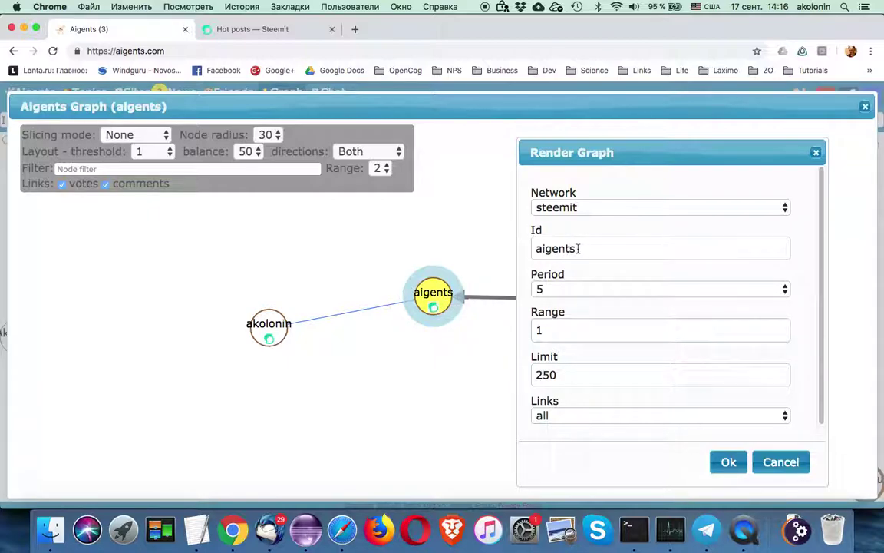
drag(579, 248, 533, 248)
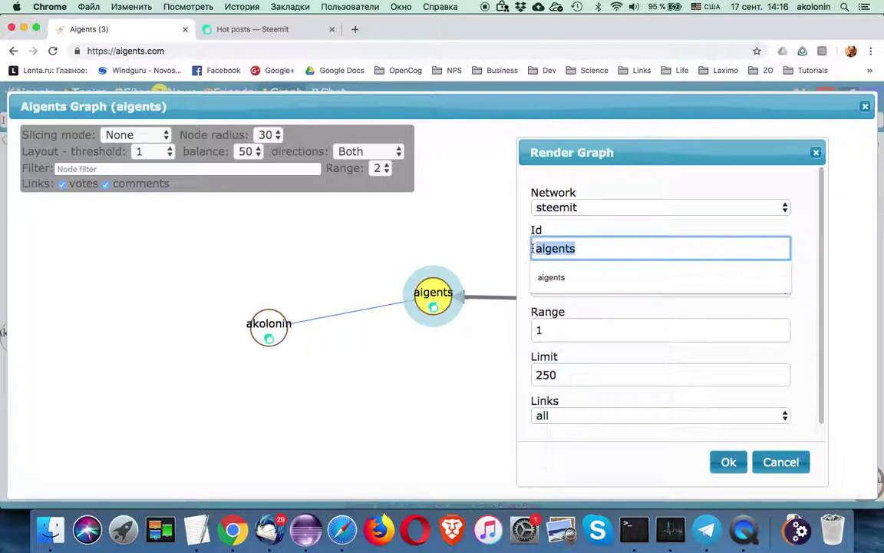
text(god)
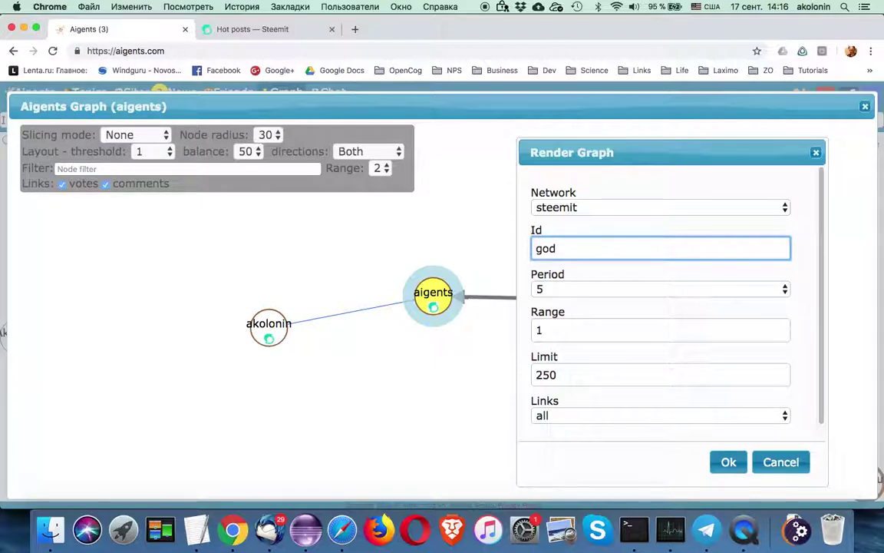
text(flesh)
click(566, 291)
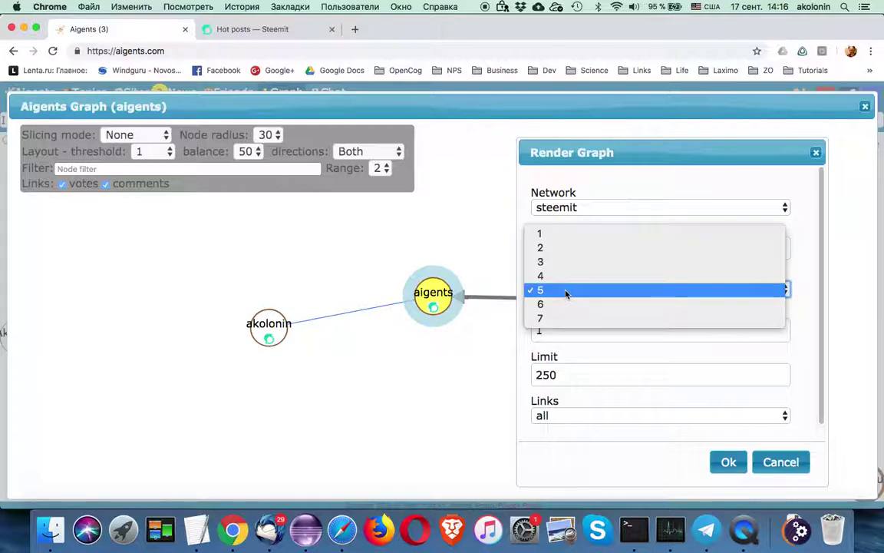
click(557, 249)
click(551, 329)
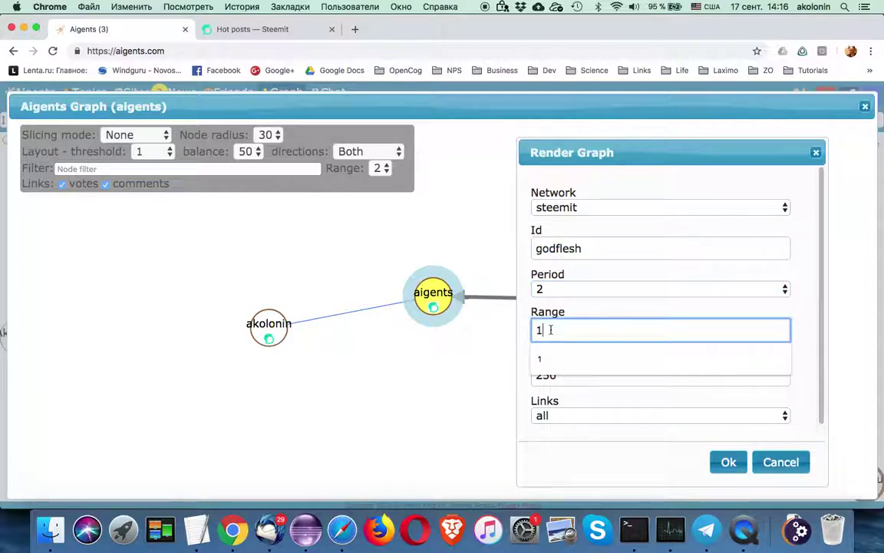
click(539, 359)
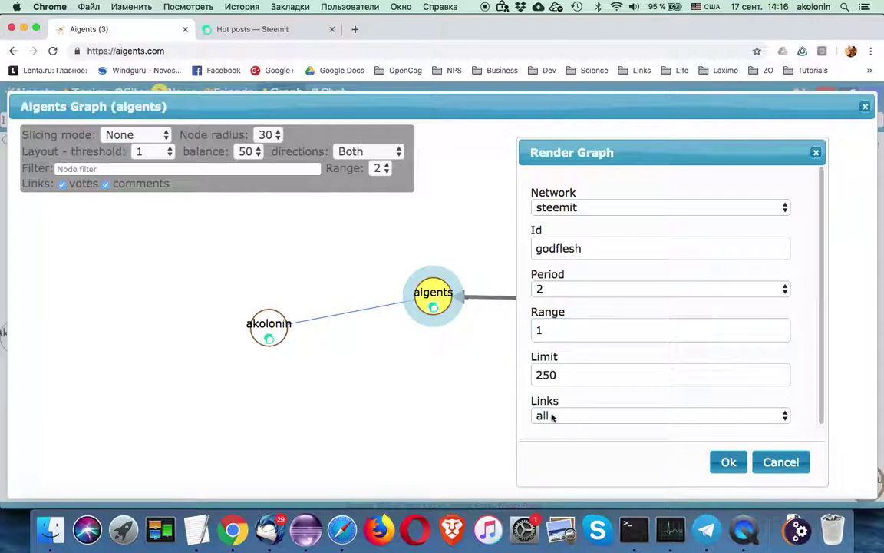
click(727, 462)
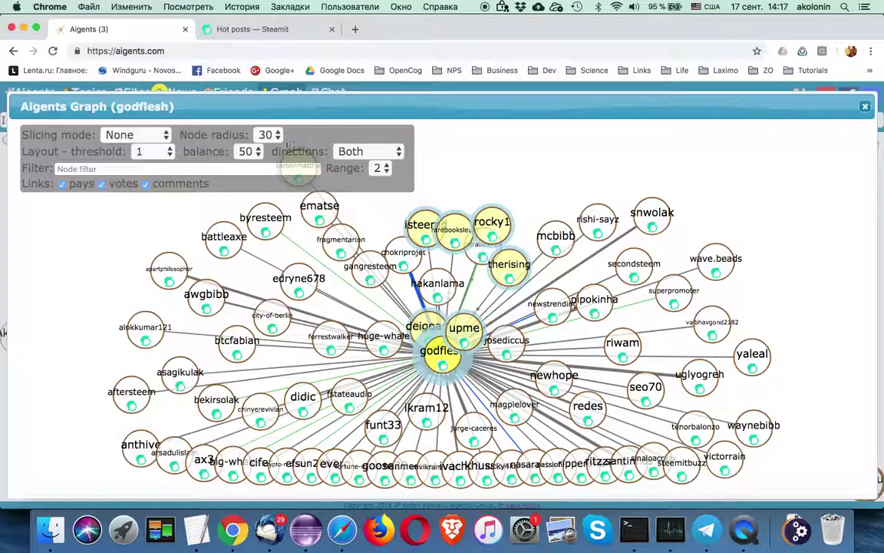
Step: Set node radius to 20 and toggle link types until only comments remain shown
click(268, 135)
click(265, 122)
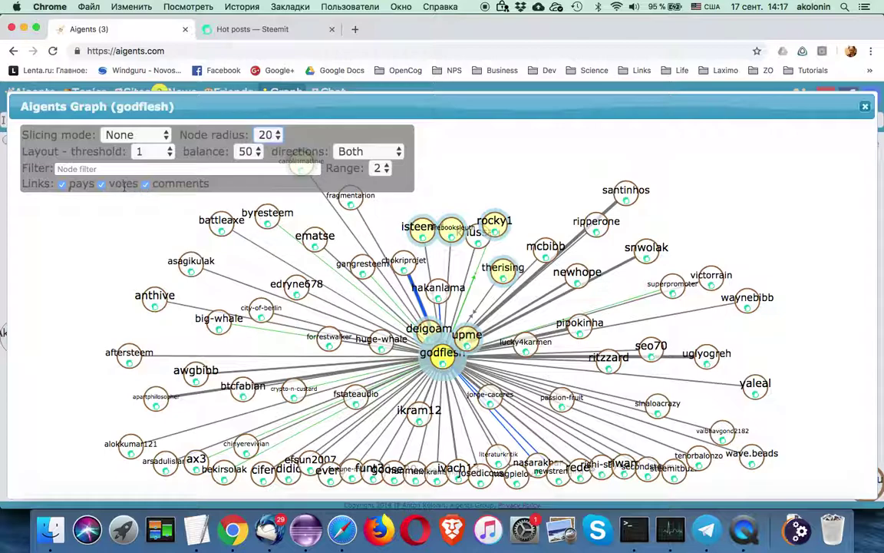
click(146, 184)
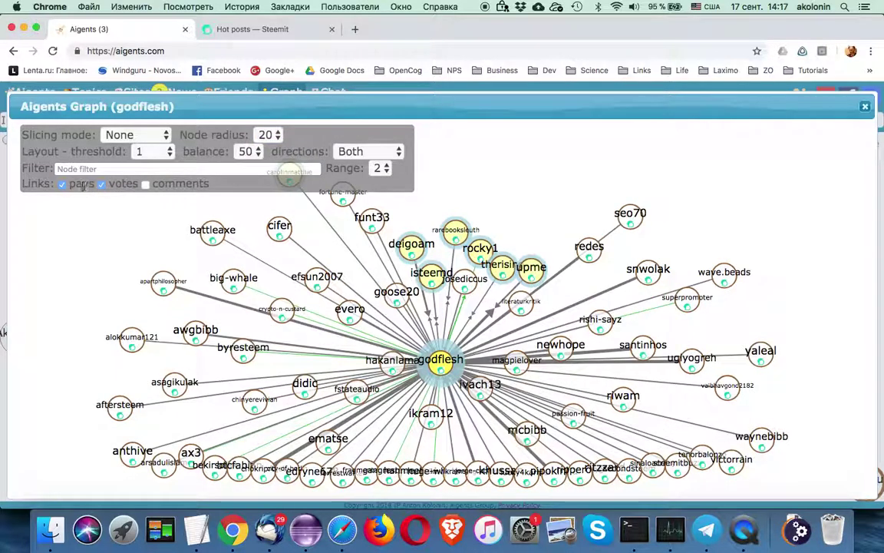
click(64, 187)
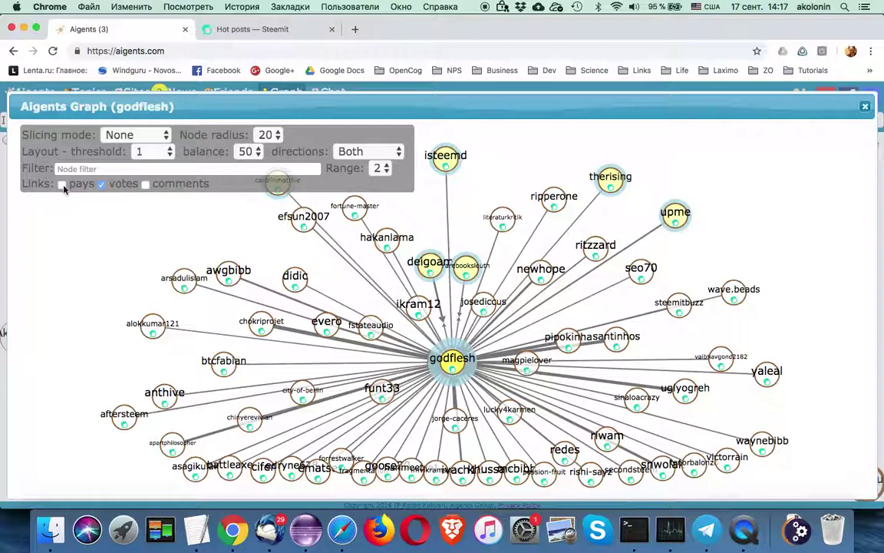
click(63, 186)
click(102, 185)
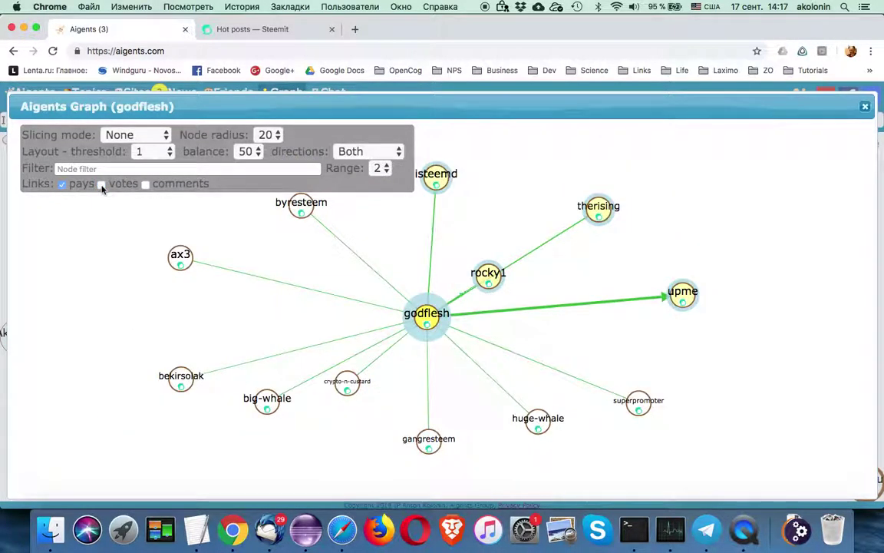
click(145, 184)
click(62, 184)
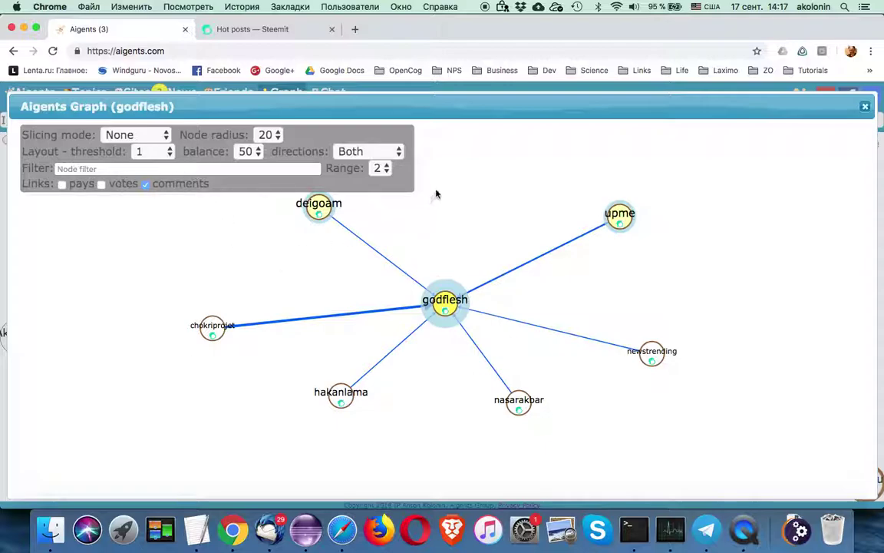
Step: Re-render the godflesh graph with Range 2
mouse_move(522, 160)
click(554, 163)
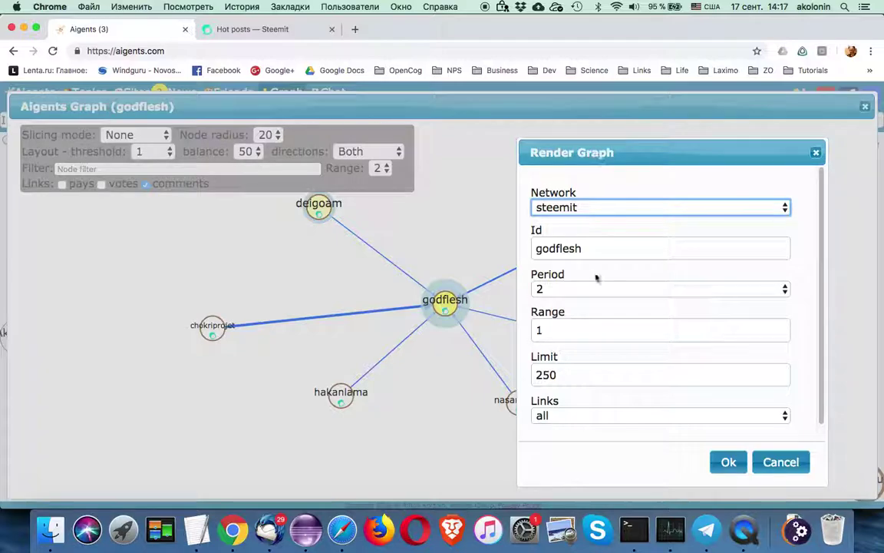
drag(552, 330, 529, 331)
text(2)
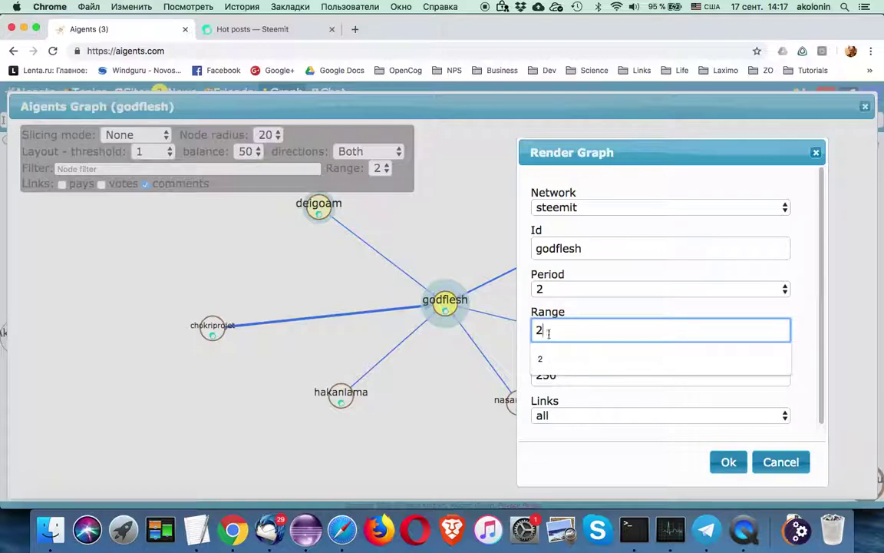
click(727, 461)
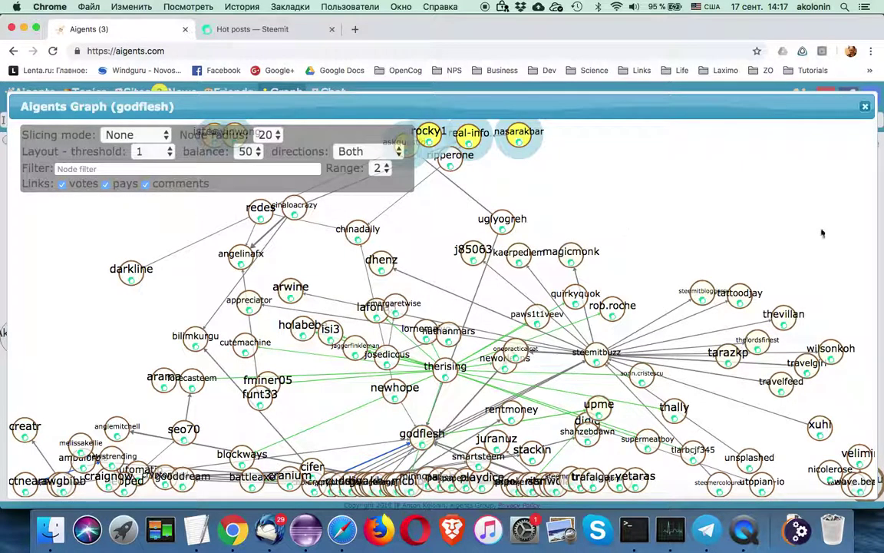
Step: Re-render the graph with Links set to comments
right_click(721, 193)
click(742, 200)
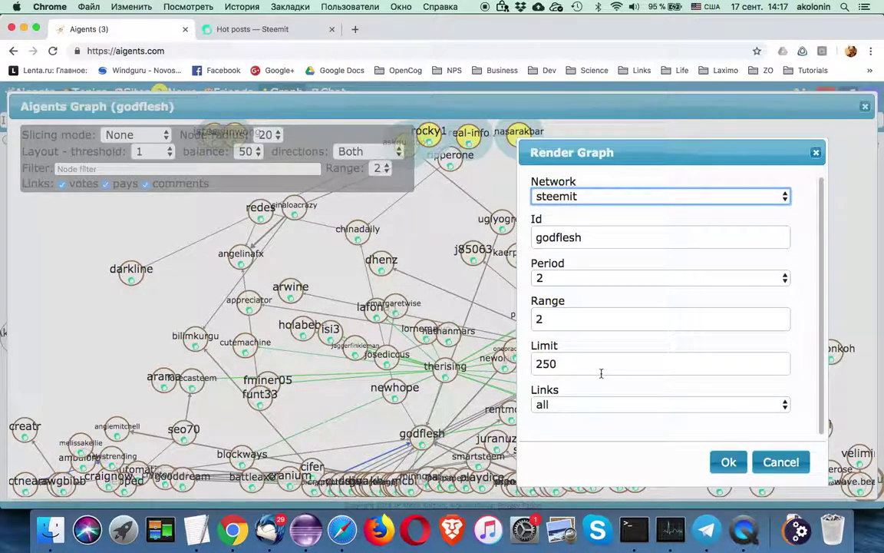
click(564, 405)
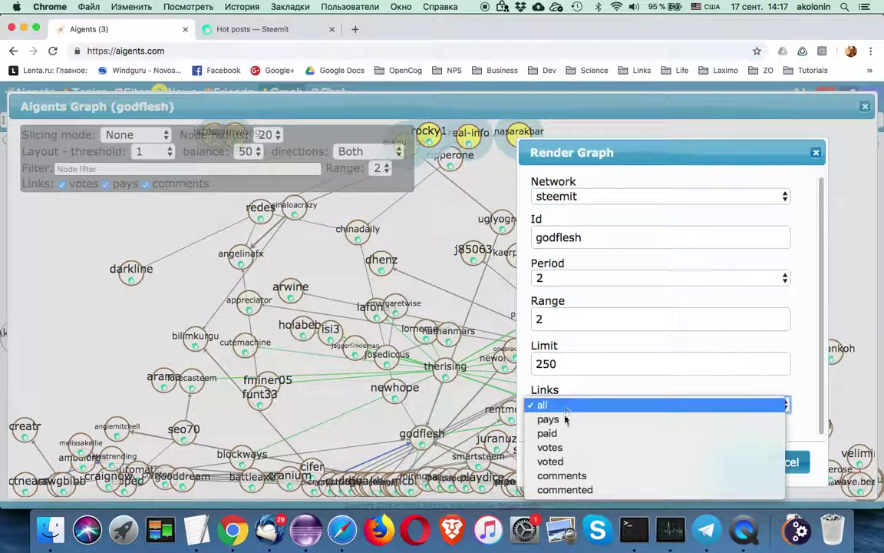
click(562, 476)
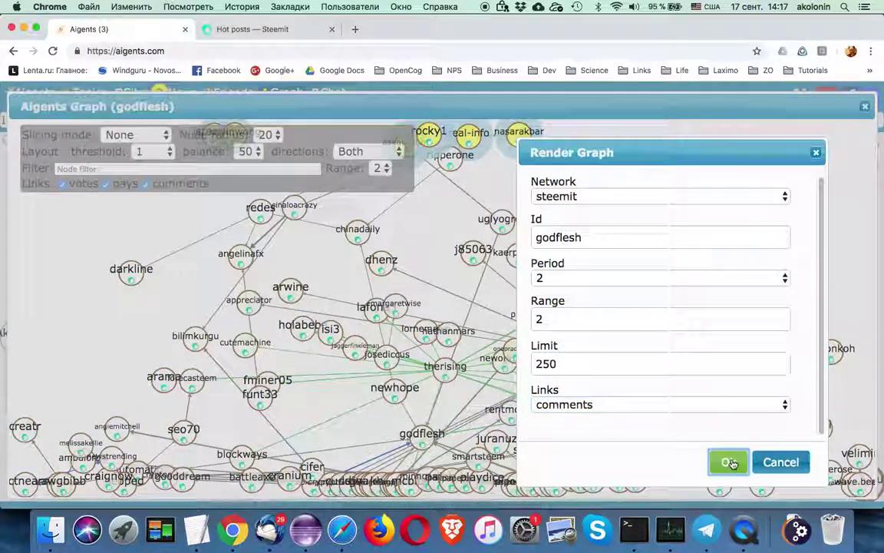
click(730, 463)
Step: Re-render the graph with Links set to commented
right_click(499, 278)
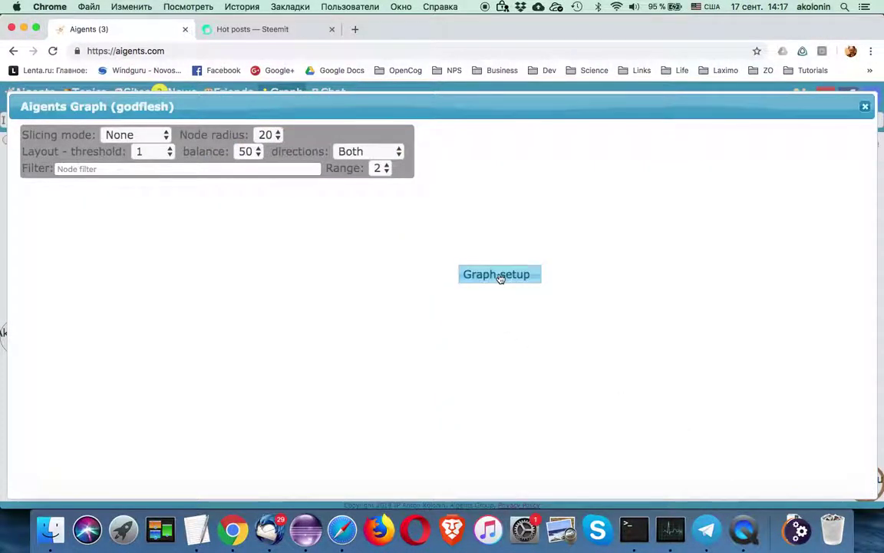
click(500, 276)
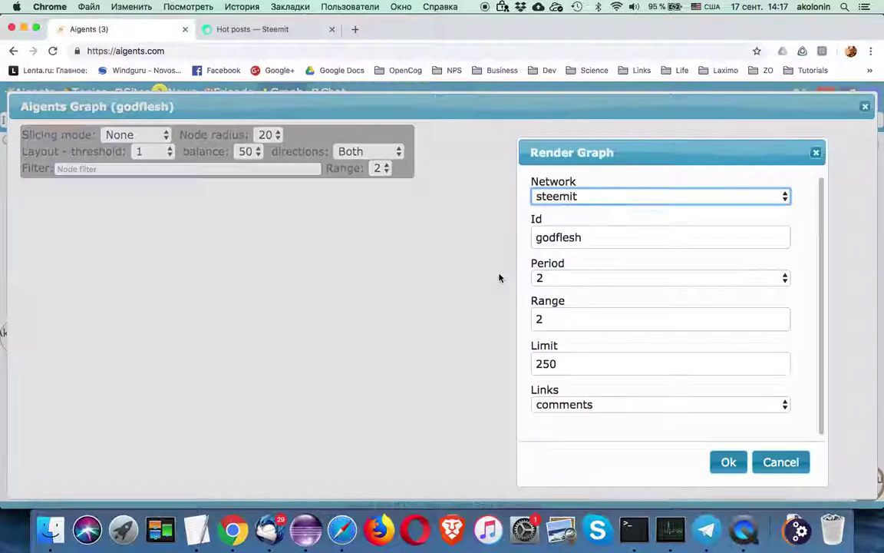
click(597, 406)
click(592, 419)
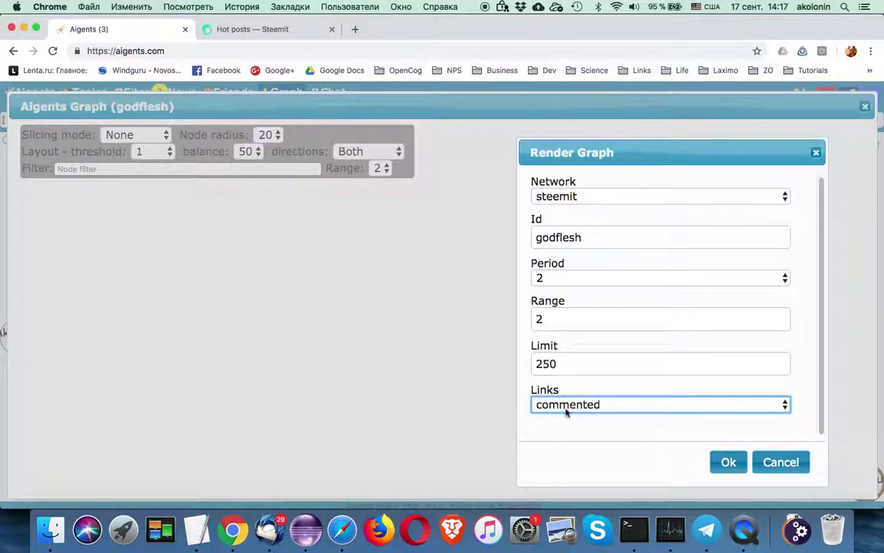
click(724, 463)
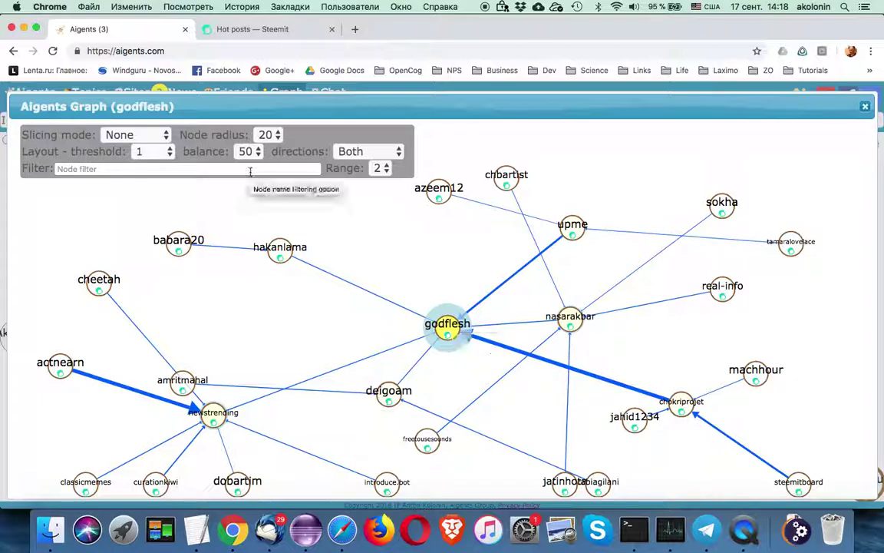
click(379, 168)
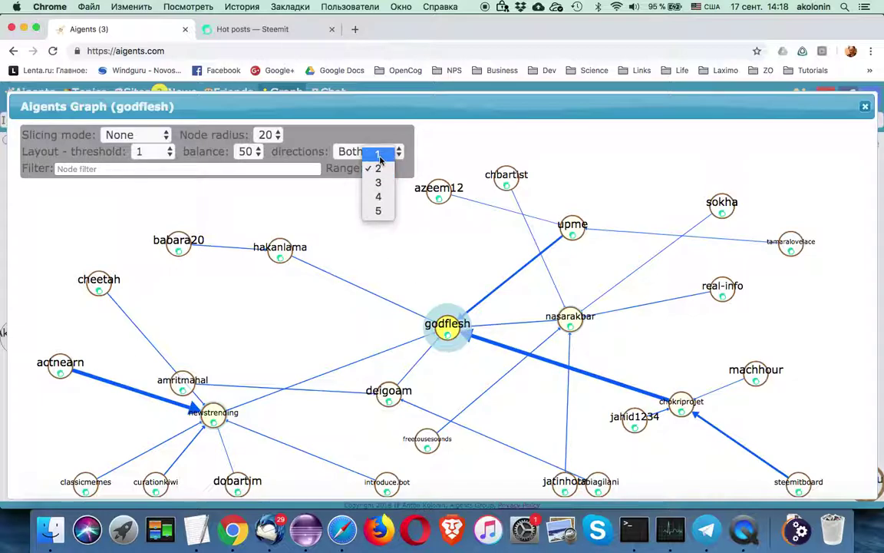
Step: Filter the graph to godflesh, step the display range from 1 up to 3, and open Graph setup
click(375, 150)
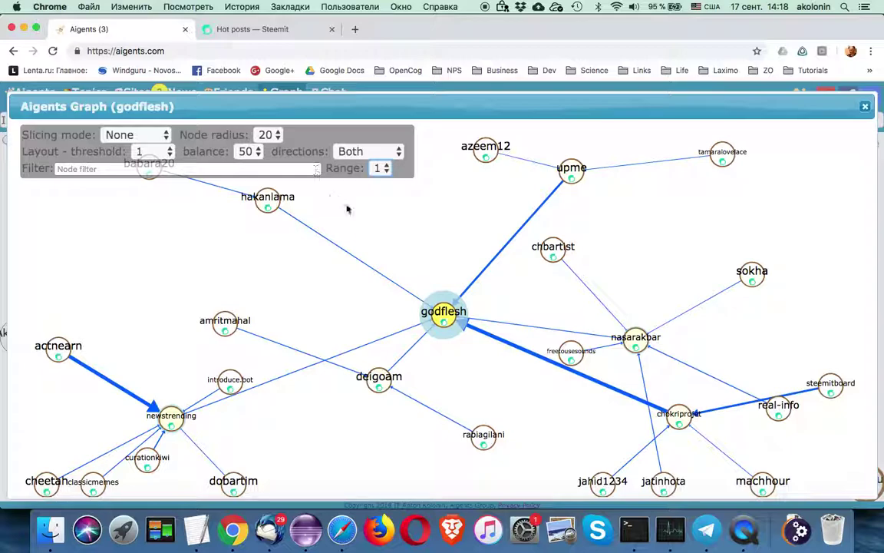
click(443, 313)
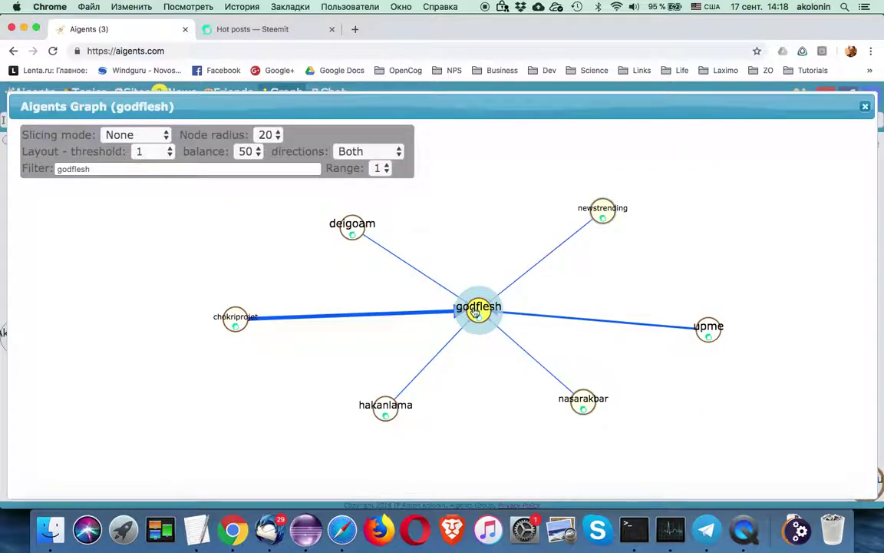
click(379, 168)
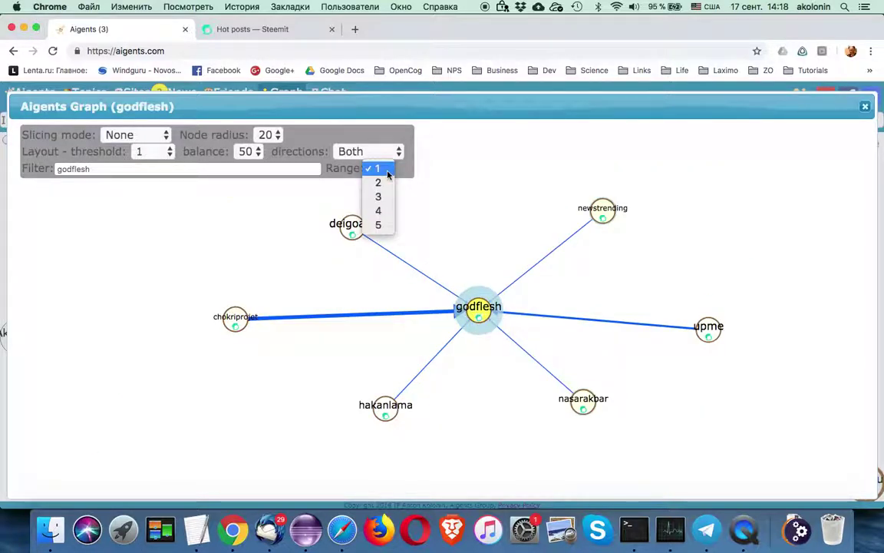
click(379, 182)
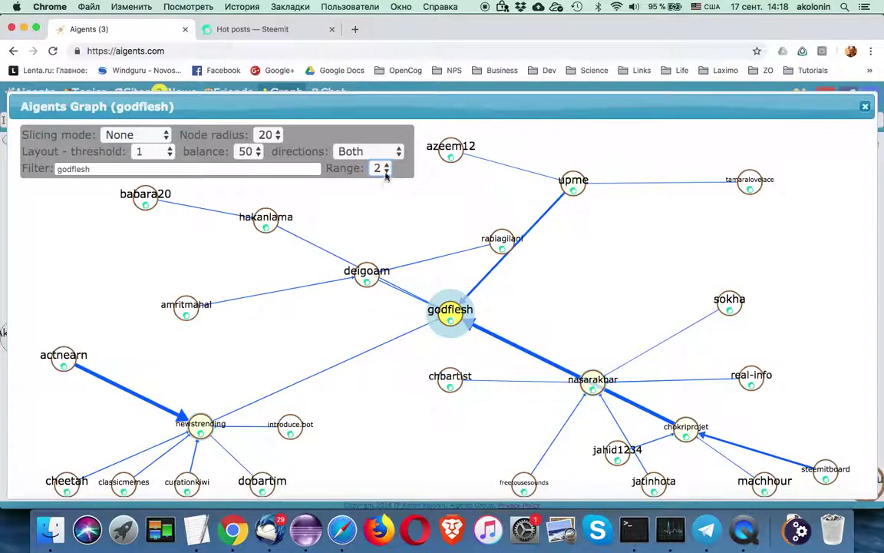
click(379, 168)
click(380, 183)
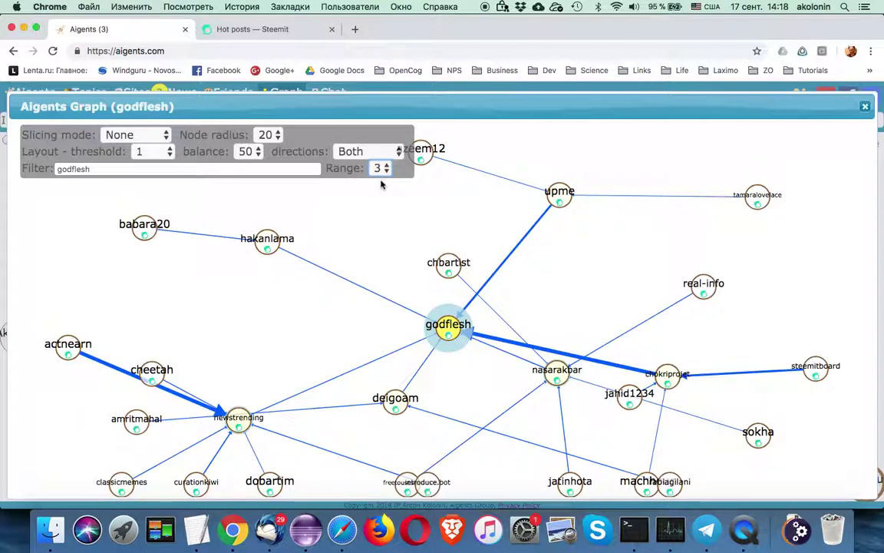
right_click(381, 184)
click(407, 188)
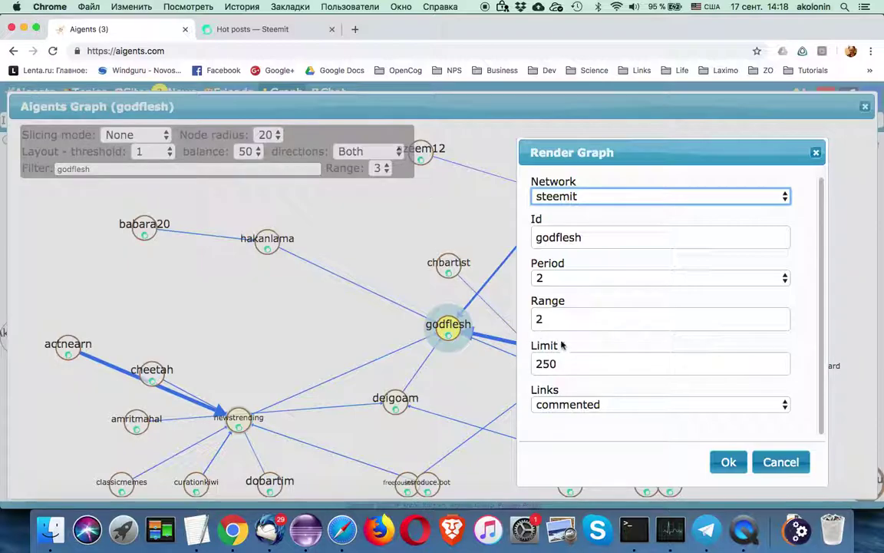
Step: Change the Render Graph range from 2 to 3 and re-render godflesh's commented-links graph
click(530, 319)
text(3)
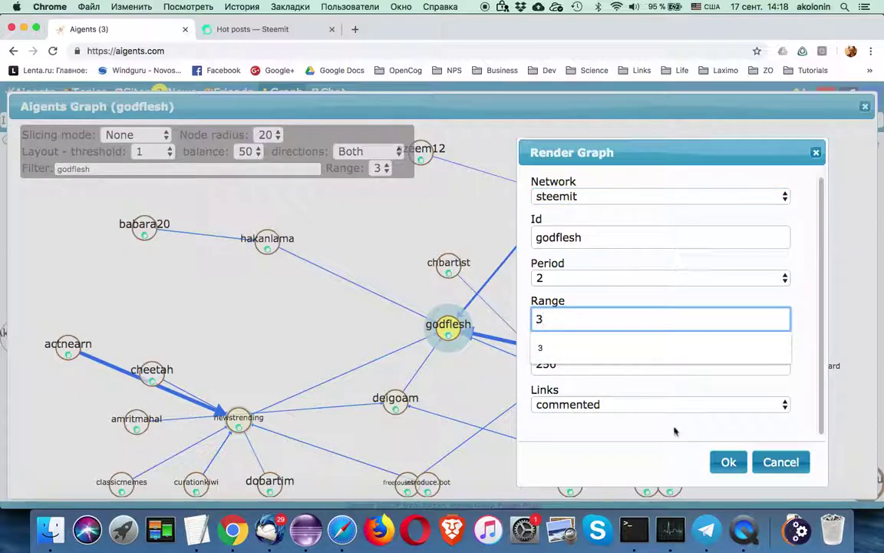
click(726, 462)
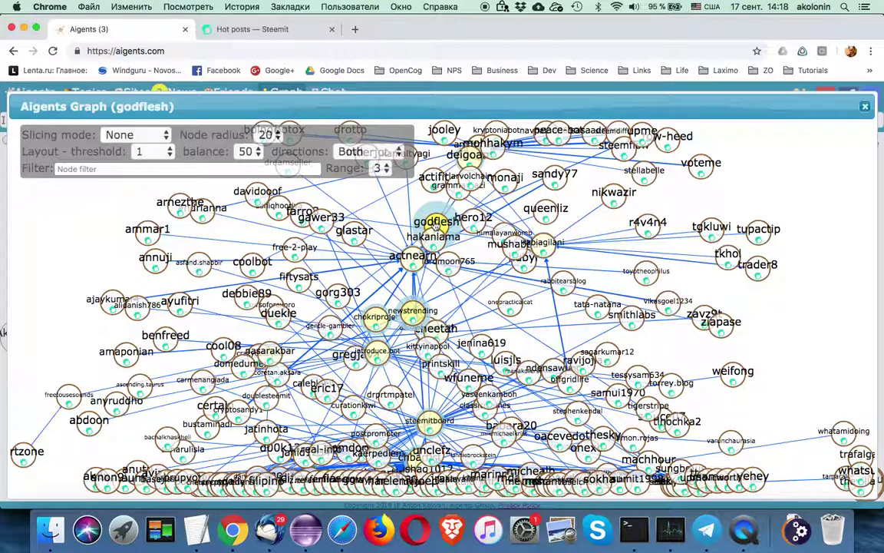
Step: Cycle the godflesh display range through 1, 2 and 3
click(379, 167)
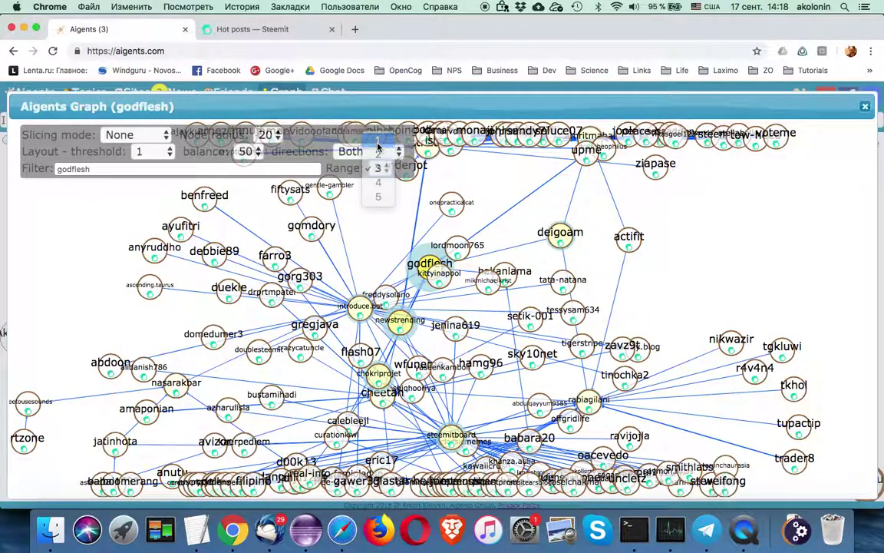
click(378, 143)
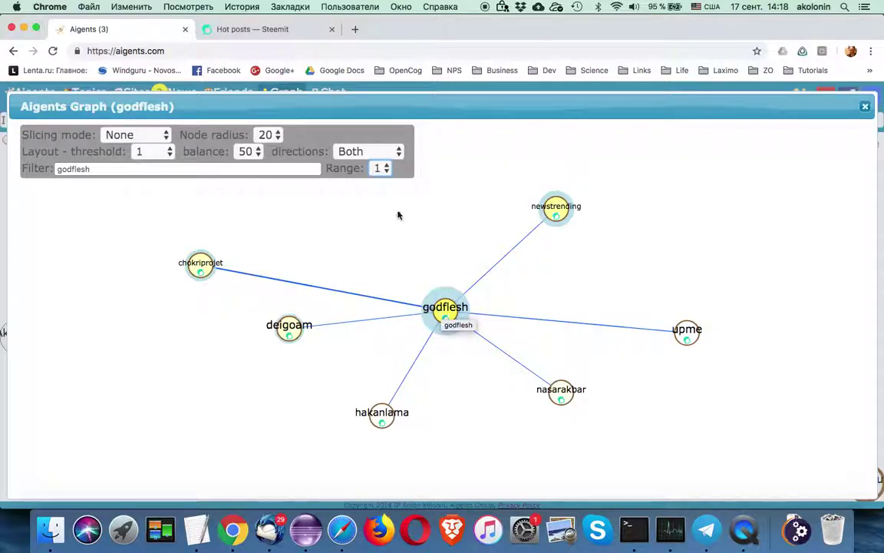
click(382, 169)
click(381, 182)
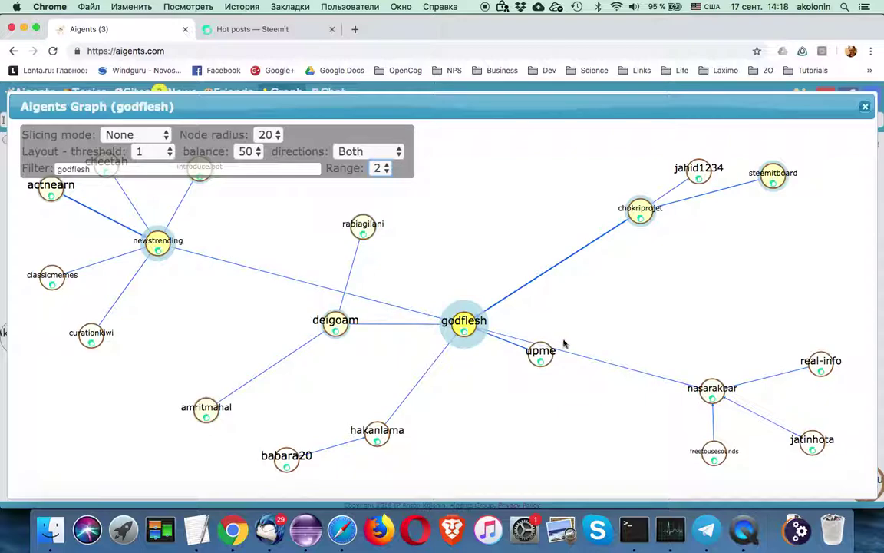
click(384, 169)
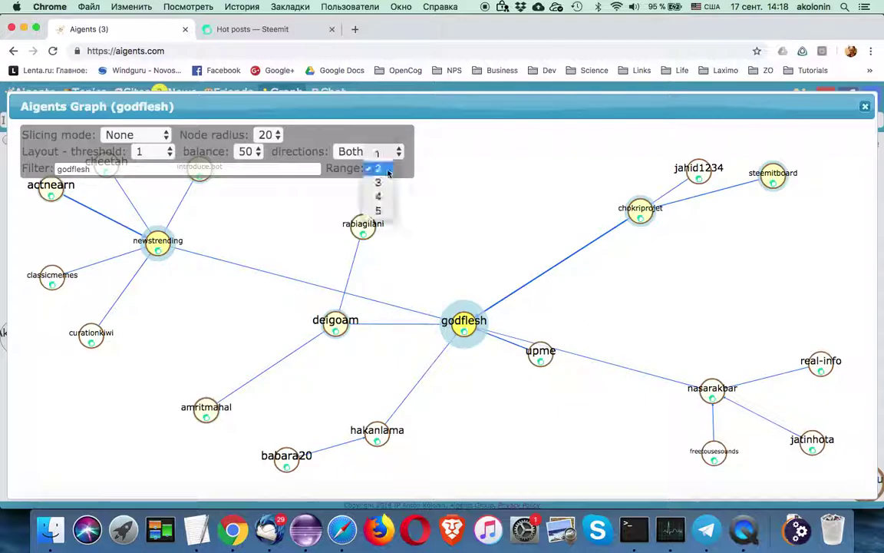
key(Escape)
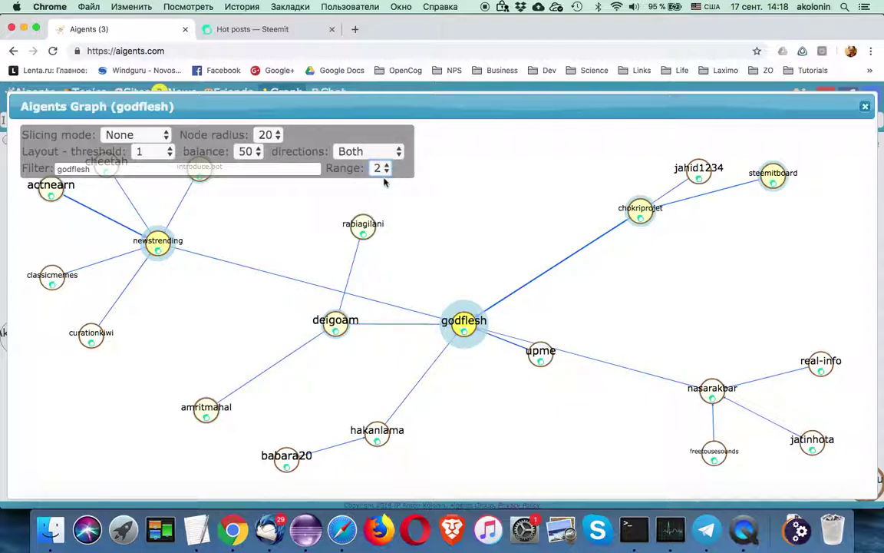
click(384, 169)
click(386, 183)
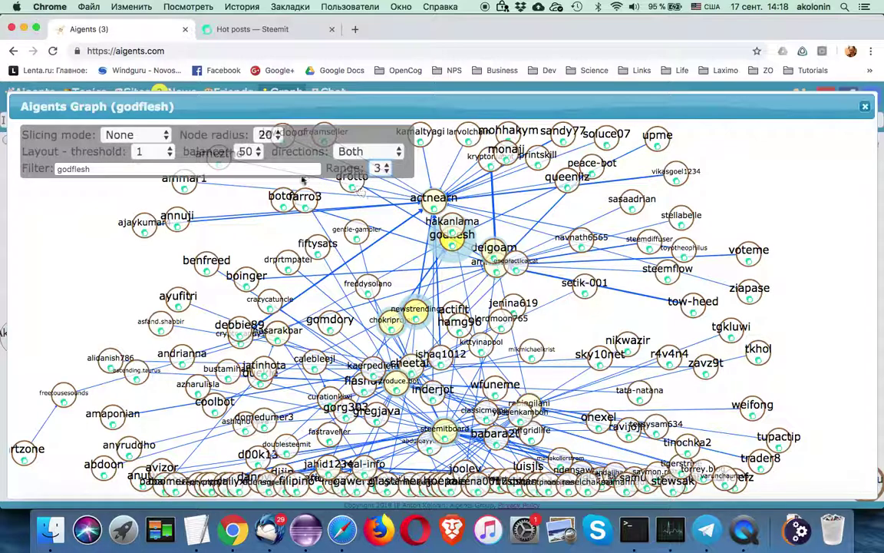
Step: Set the layout balance to 30 and open Graph setup
click(247, 151)
click(253, 147)
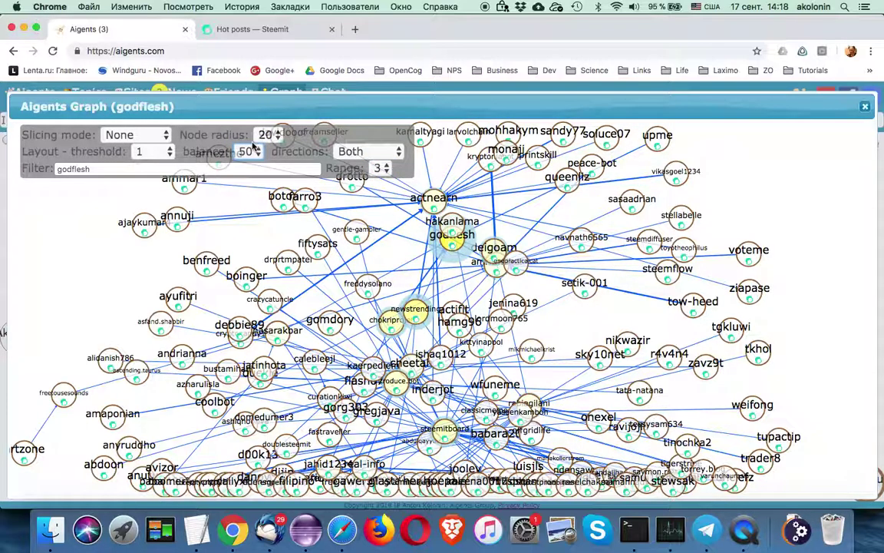
key(Up)
key(Up)
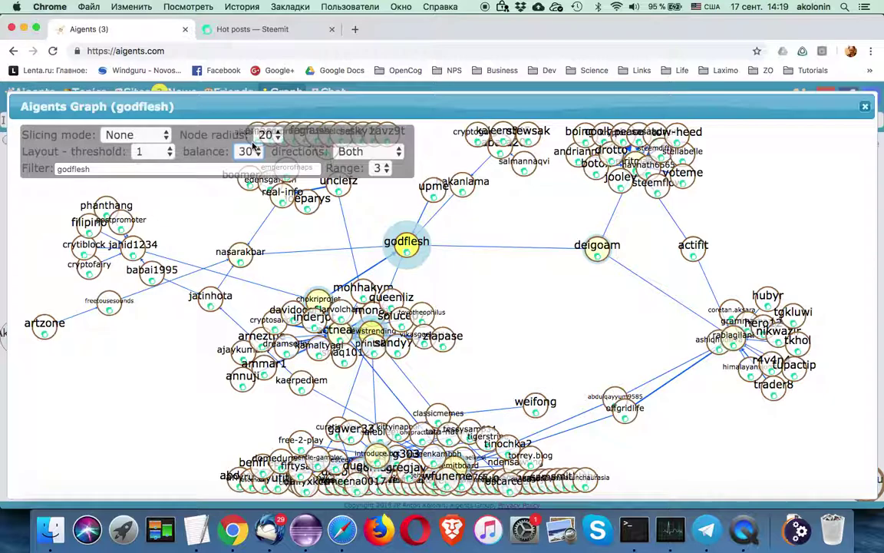
right_click(523, 220)
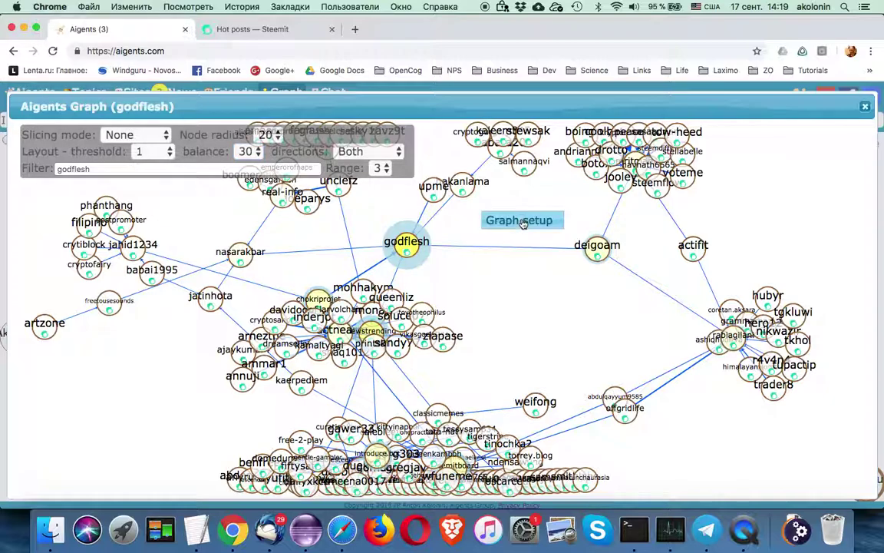
click(522, 223)
Step: Re-render godflesh's graph using voted links
click(587, 404)
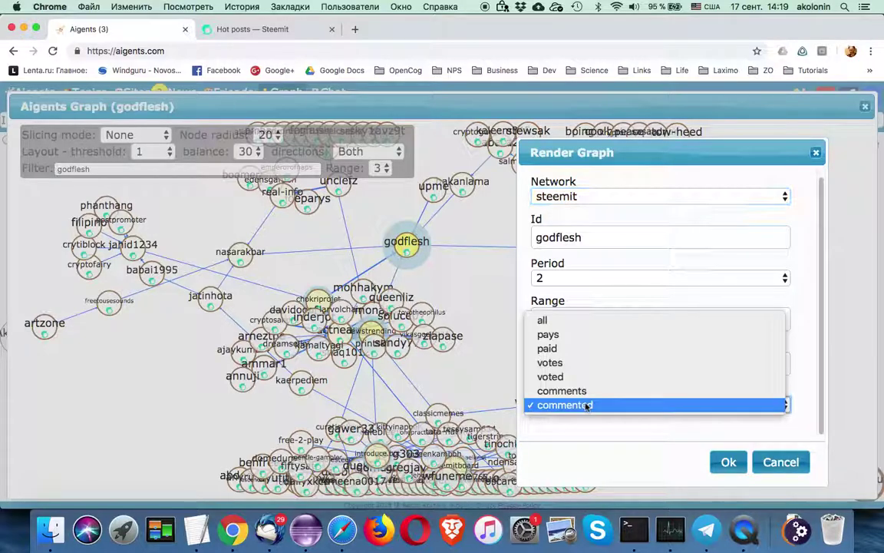
click(549, 376)
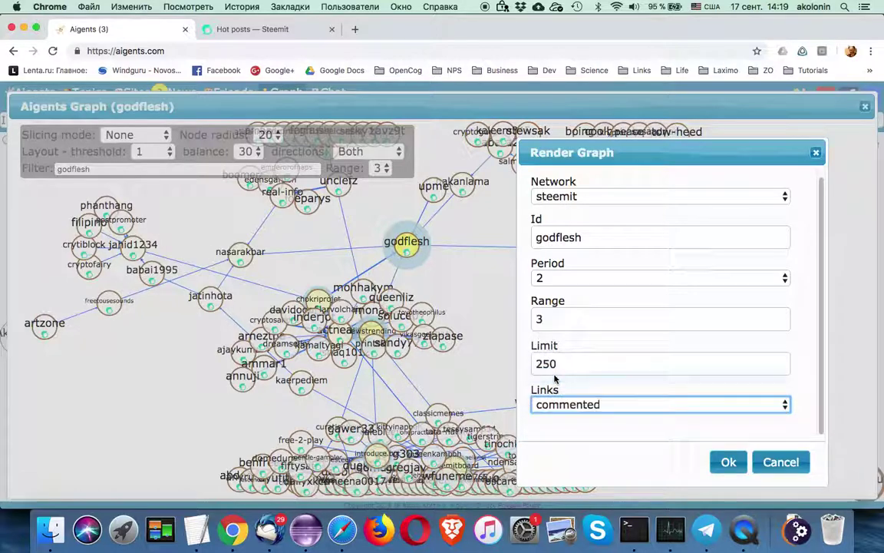
click(727, 462)
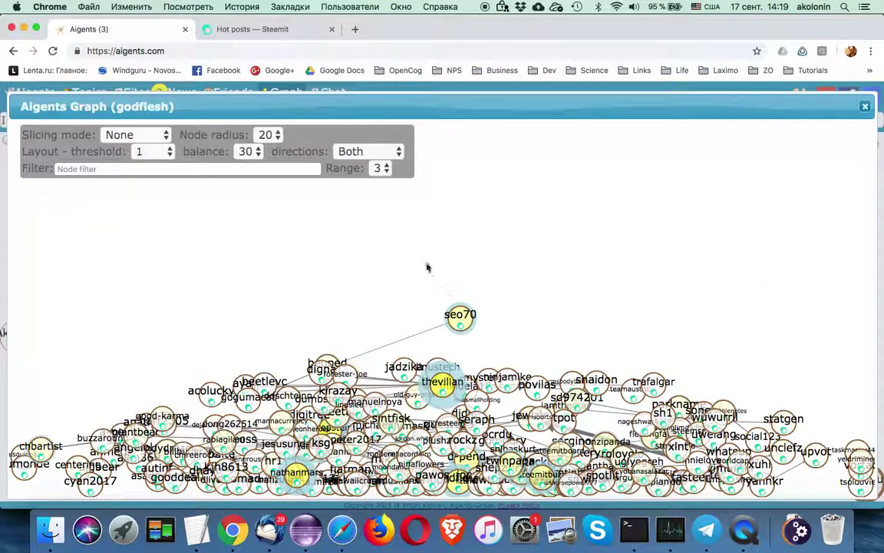
Step: Set the layout balance back to 50
click(260, 152)
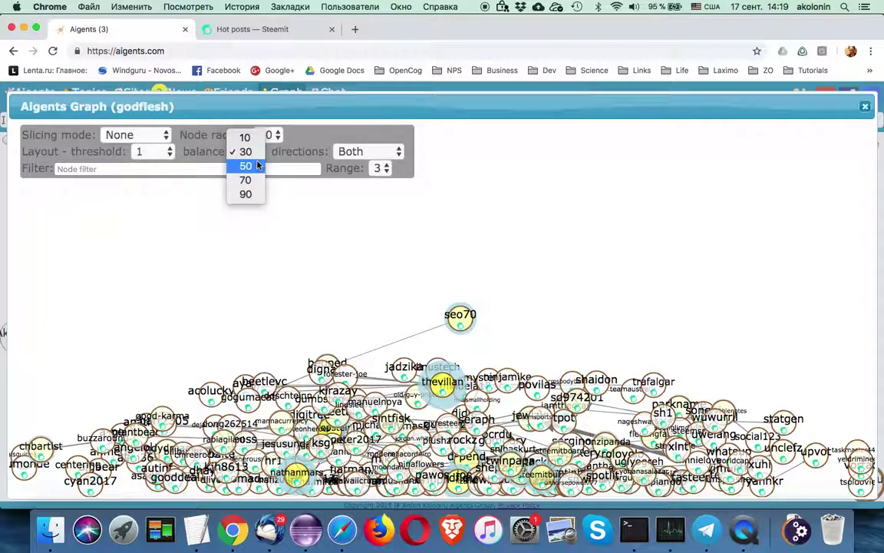
click(375, 196)
key(5)
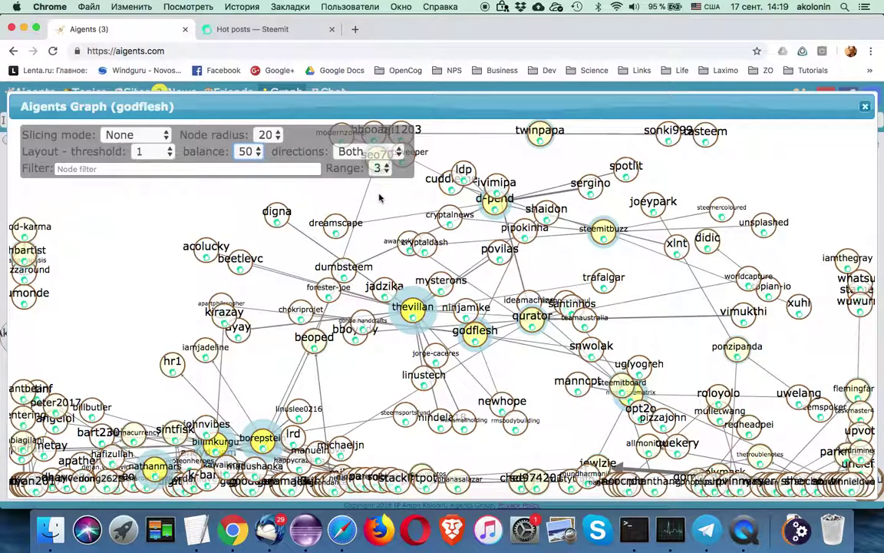
click(764, 199)
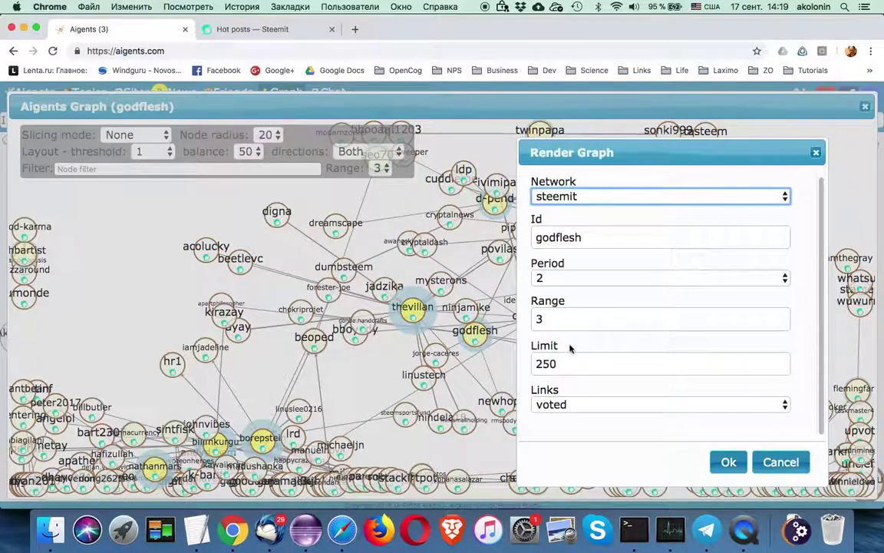
click(539, 319)
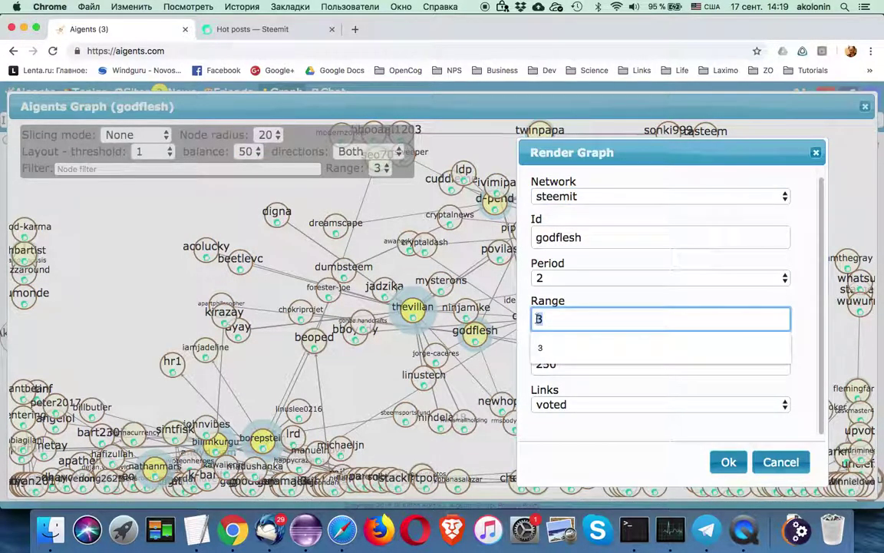
text(2)
click(727, 461)
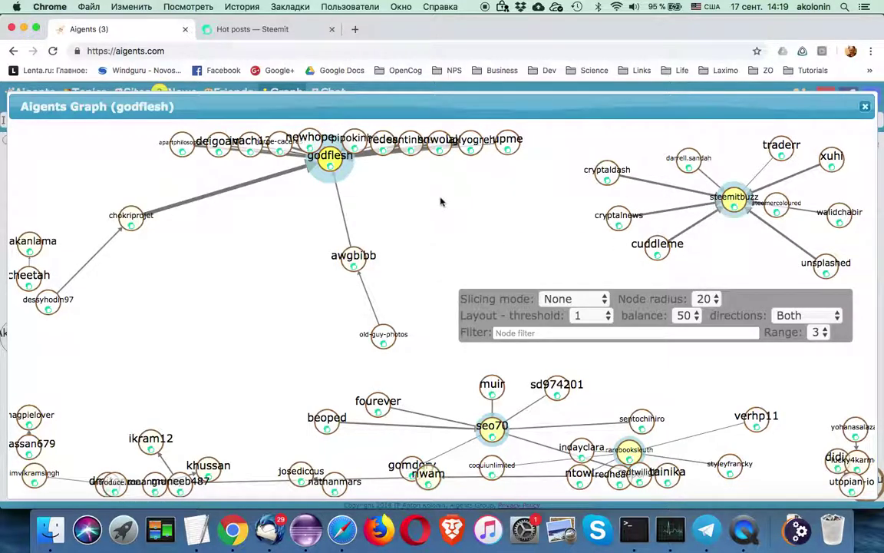
click(489, 230)
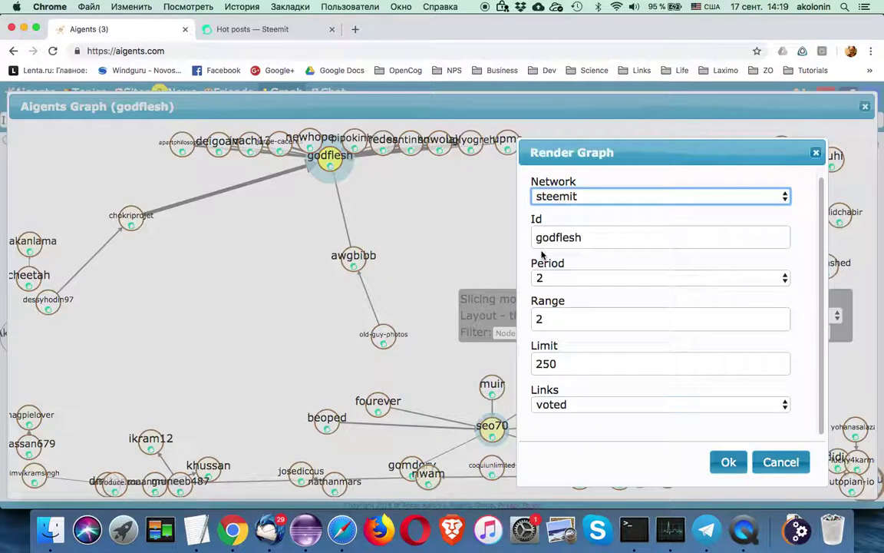
click(559, 364)
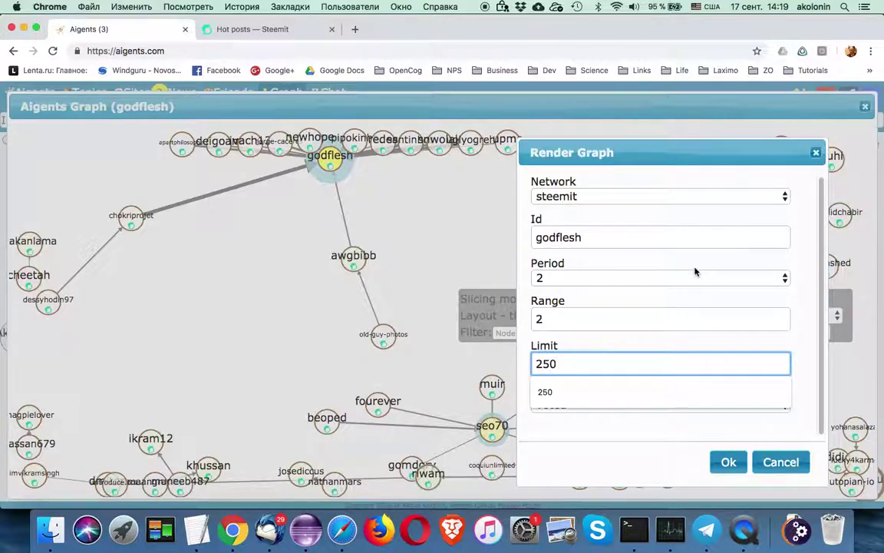
click(814, 153)
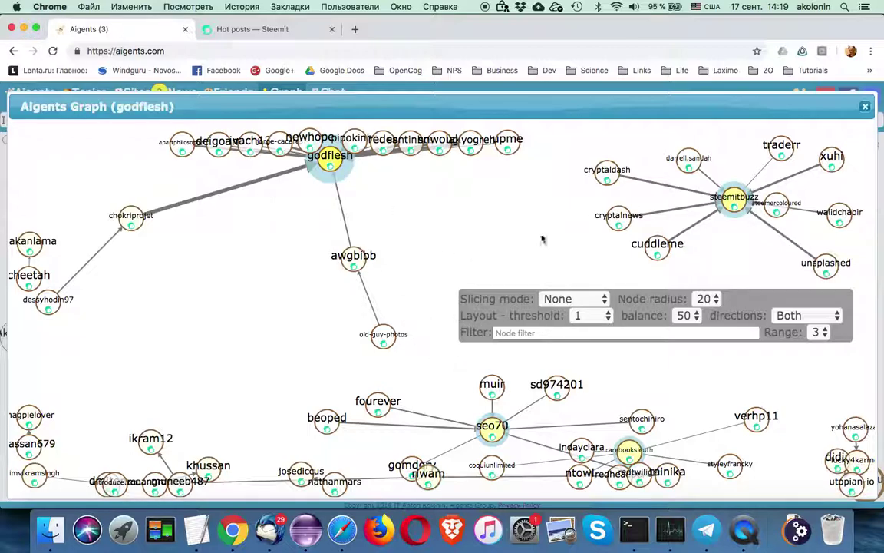
Step: Raise the Render Graph limit from 250 to 500 and redraw godflesh's voted-links graph
click(475, 248)
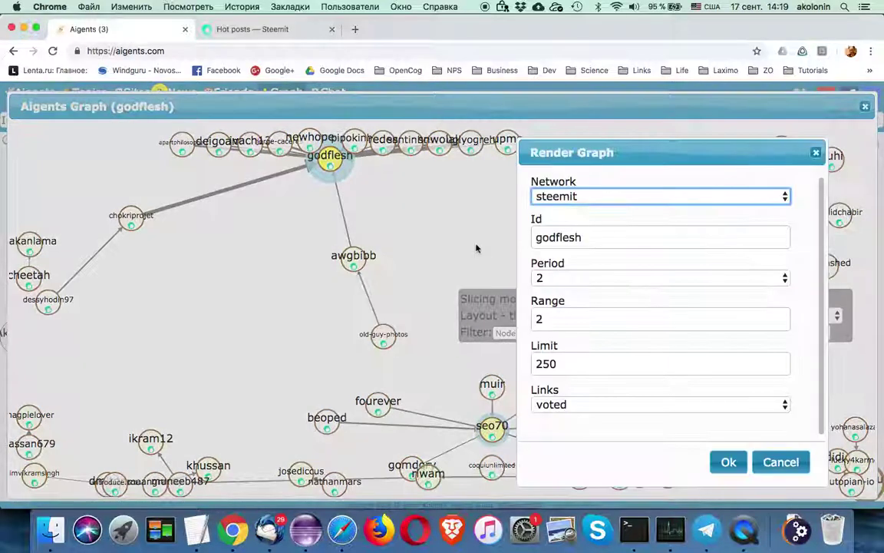
click(564, 342)
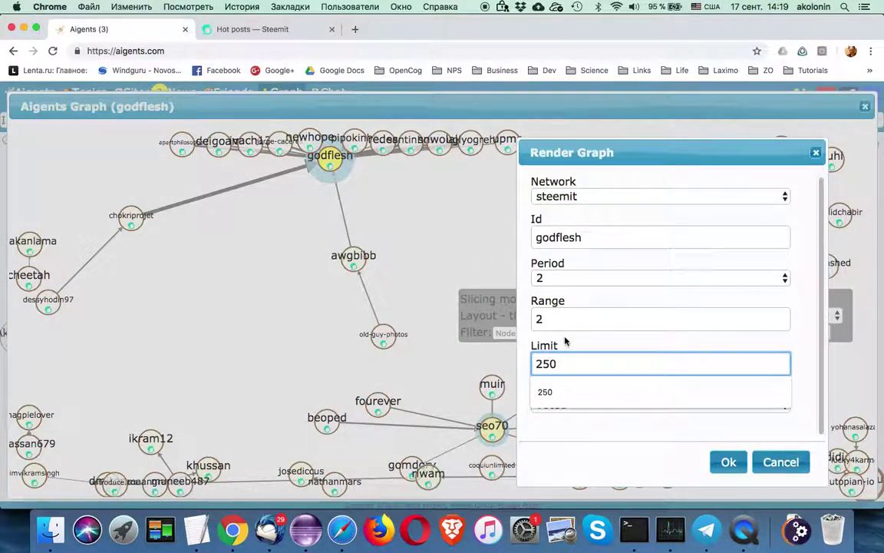
key(Delete)
key(Delete)
text(4)
key(BackSpace)
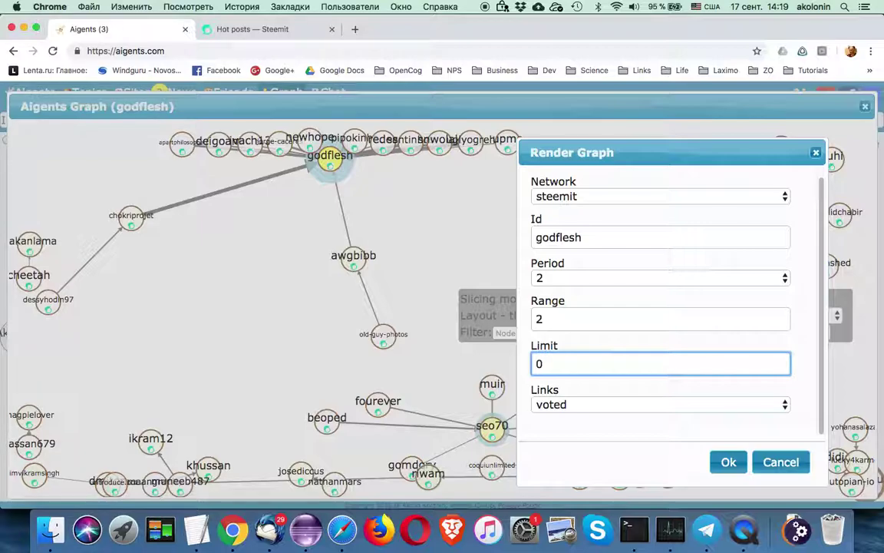
text(500)
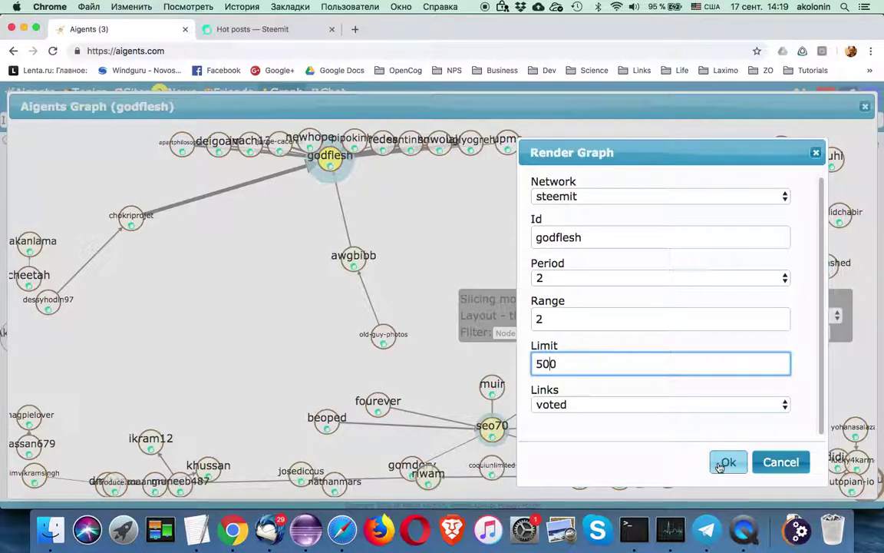
click(727, 461)
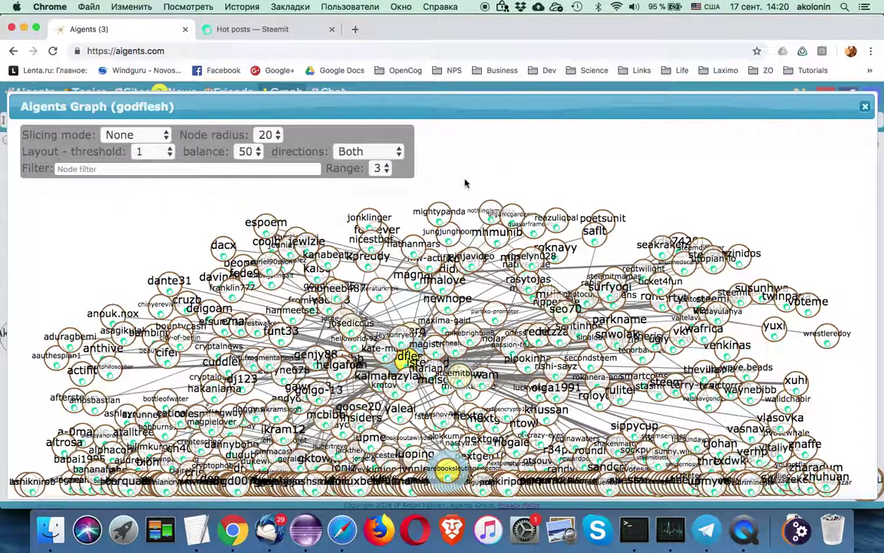
Step: Try layout balance 30, then 70, to spread the dense godflesh network
click(255, 152)
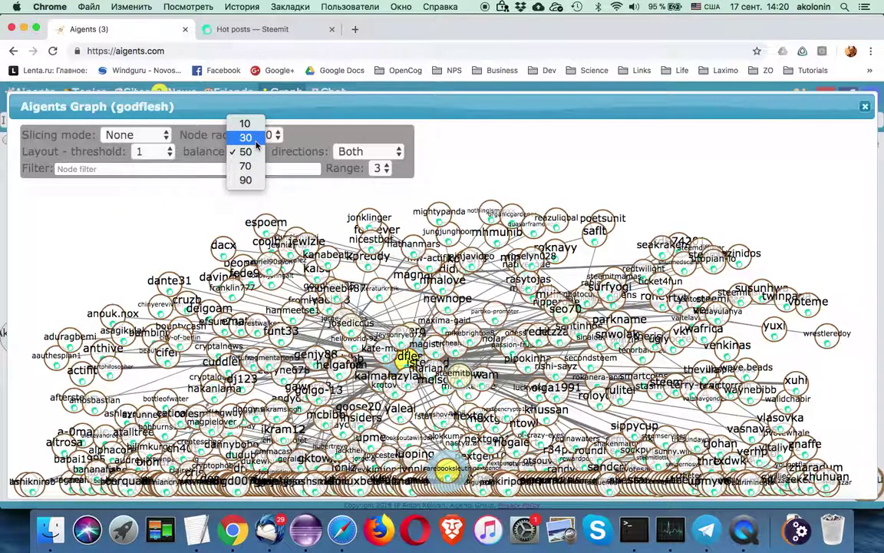
click(257, 148)
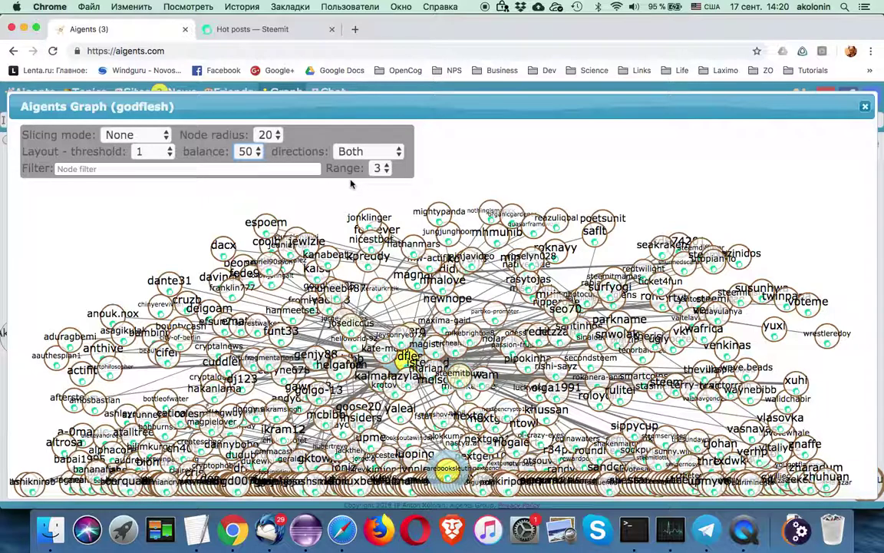
key(Up)
click(260, 157)
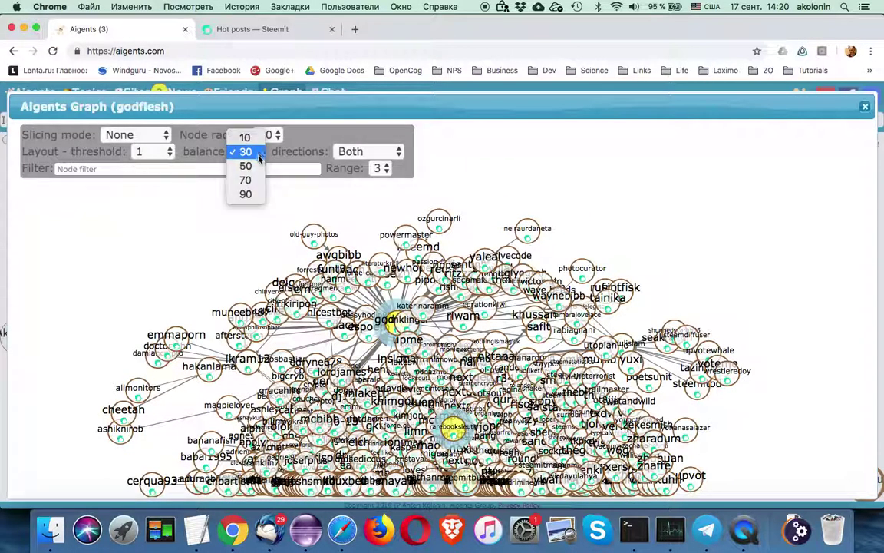
click(272, 183)
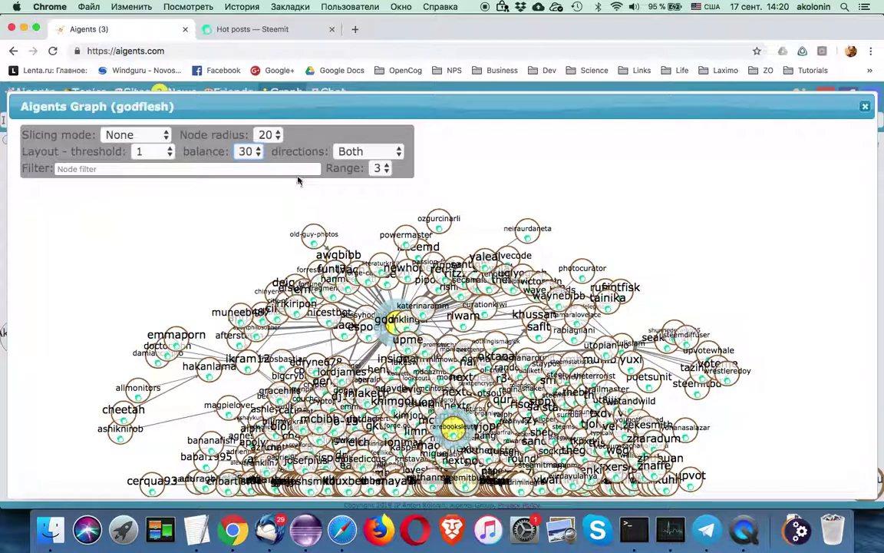
scroll(261, 152, up, 4)
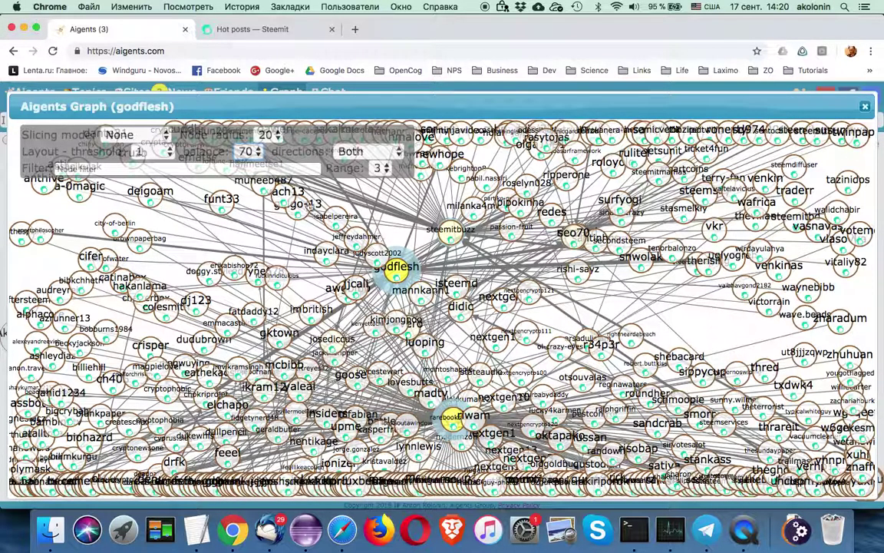
right_click(700, 323)
Step: Lower the Render Graph limit to 100 and redraw
click(700, 323)
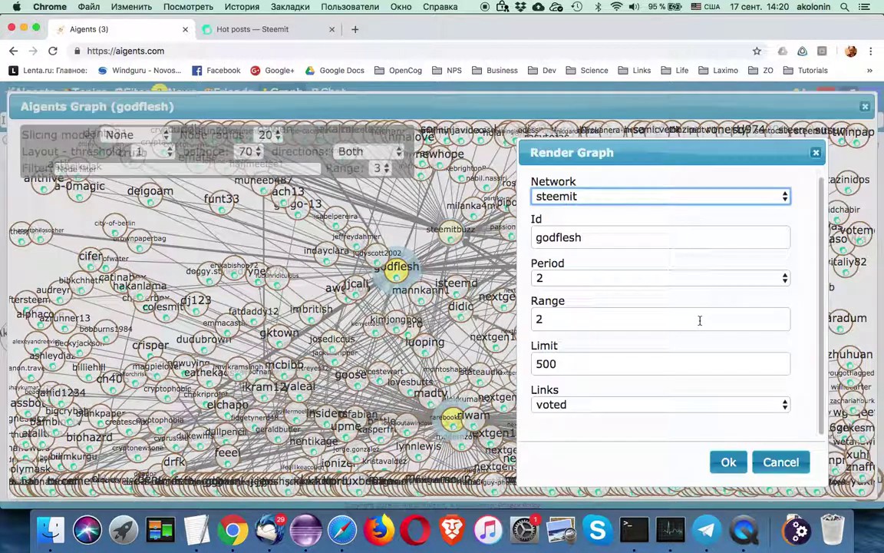
click(543, 364)
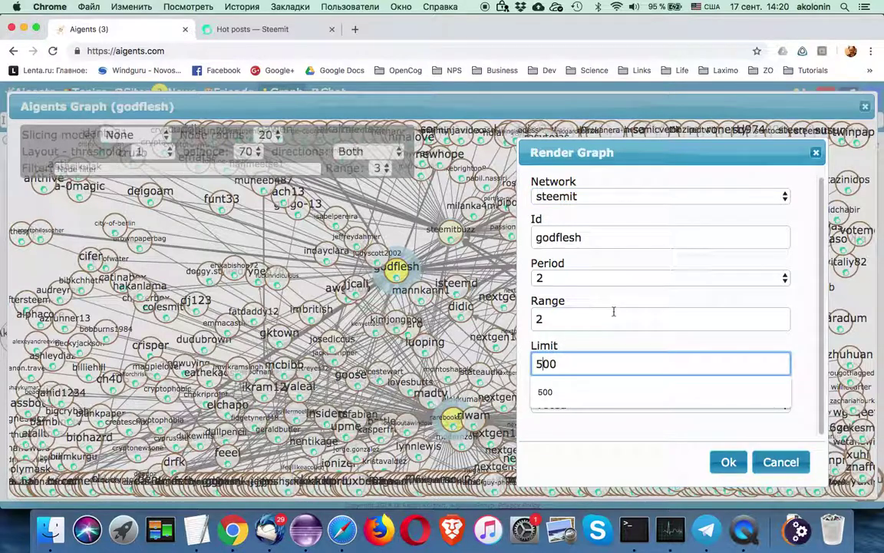
key(BackSpace)
text(1)
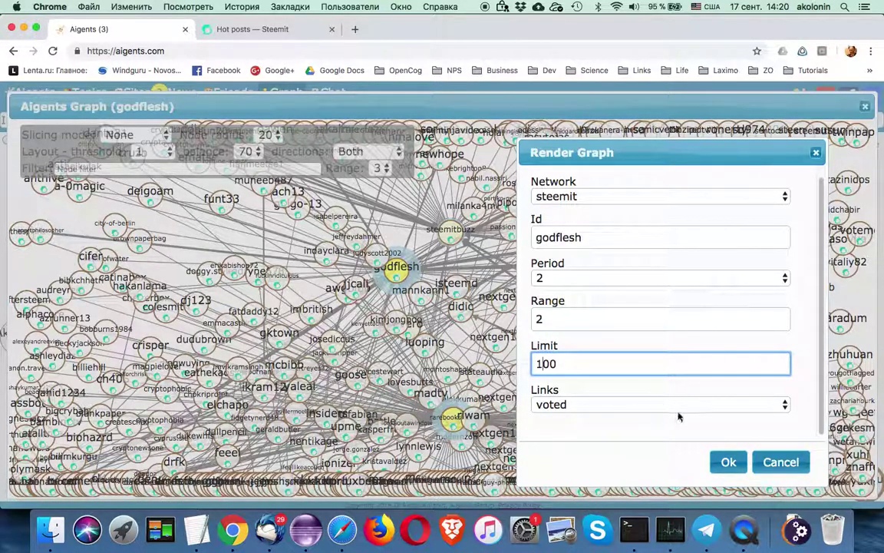
click(728, 461)
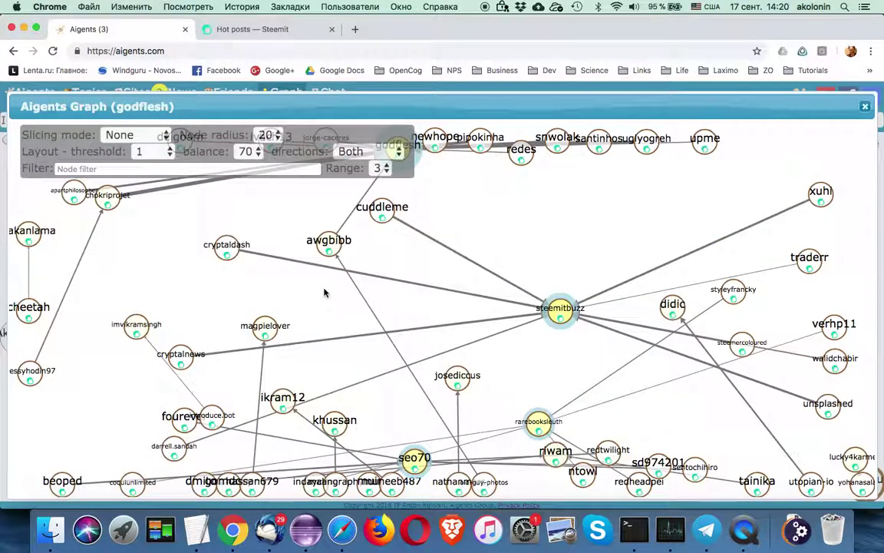
Step: Re-render the graph including all link types instead of only voted
right_click(484, 219)
click(525, 231)
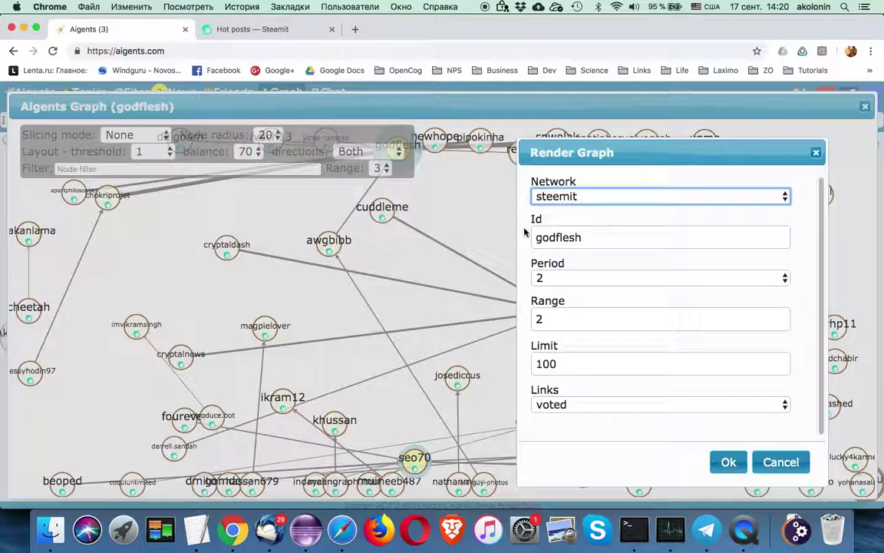
click(537, 404)
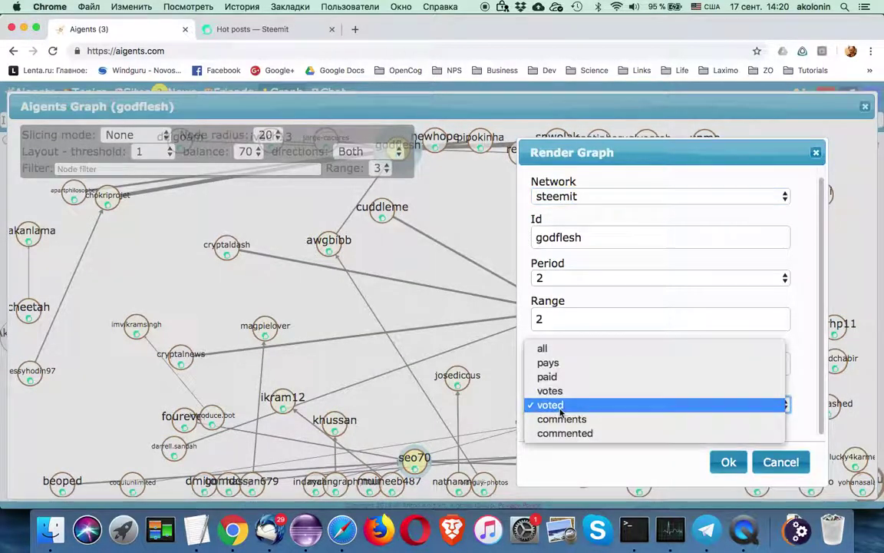
click(556, 350)
click(728, 462)
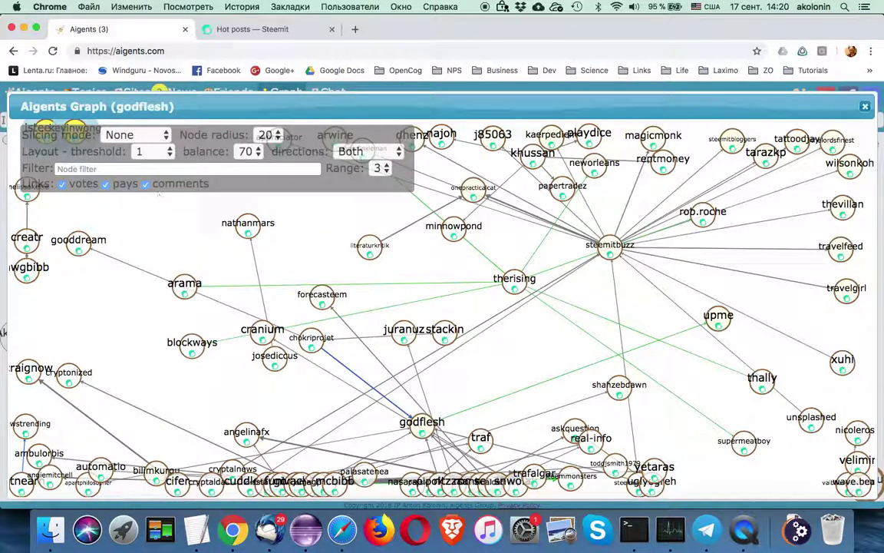
Step: Toggle the votes, pays and comments filters to show only comment links, then close the godflesh graph
click(145, 185)
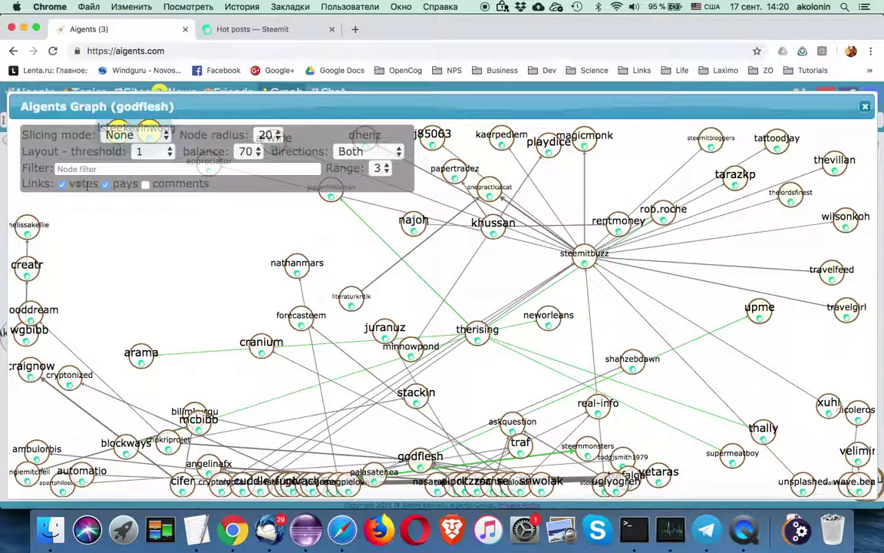
click(62, 185)
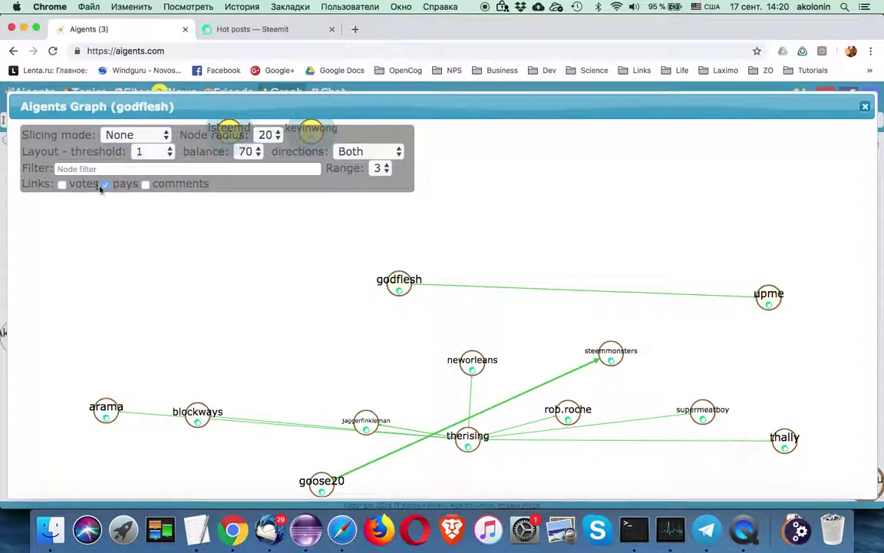
click(106, 185)
click(62, 185)
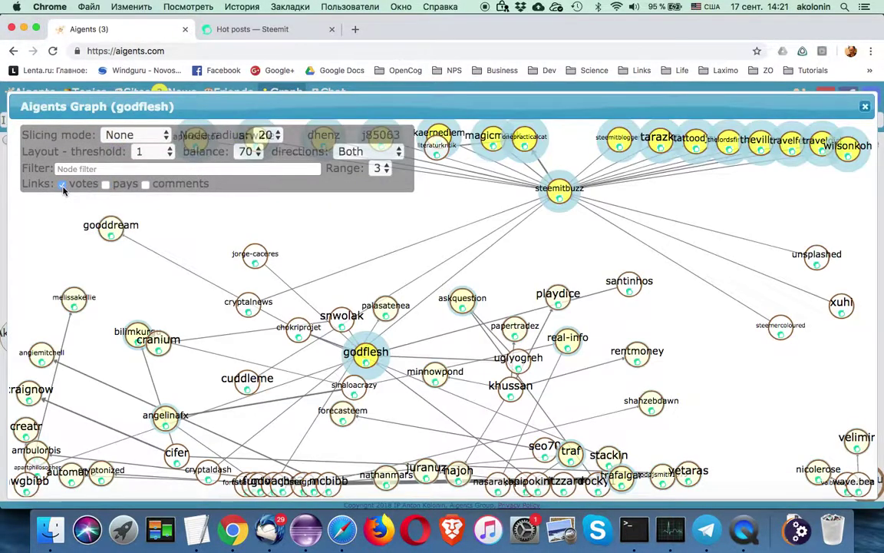
click(145, 185)
click(62, 185)
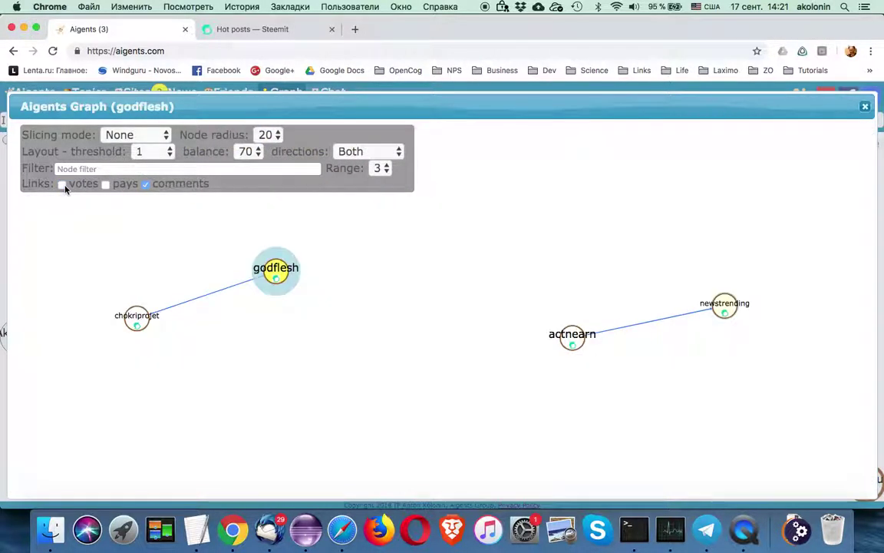
click(865, 106)
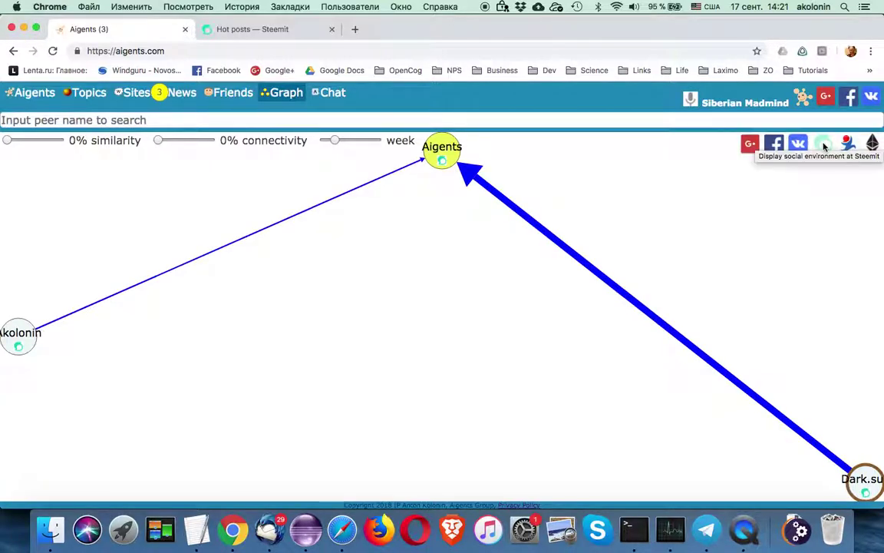
Step: Re-render the Ethereum wallet's network with all links and range 1
click(871, 145)
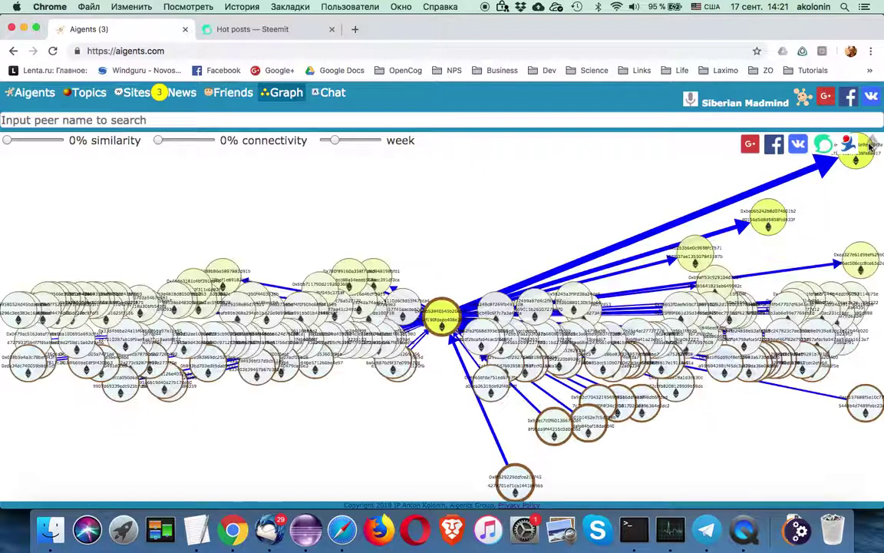
click(442, 204)
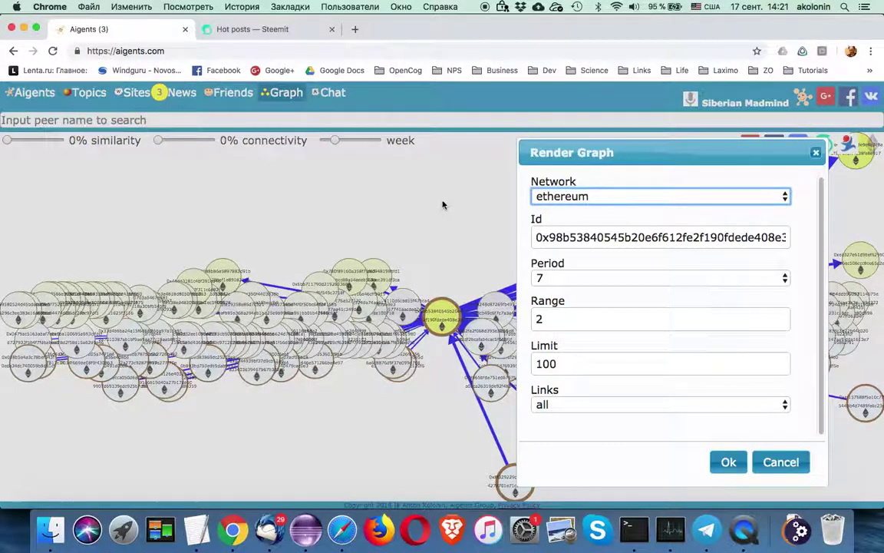
click(826, 285)
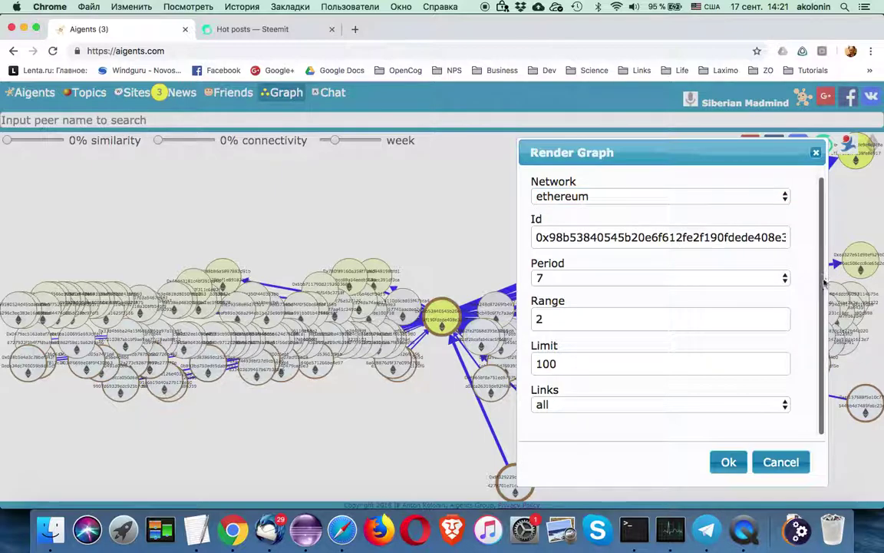
click(637, 405)
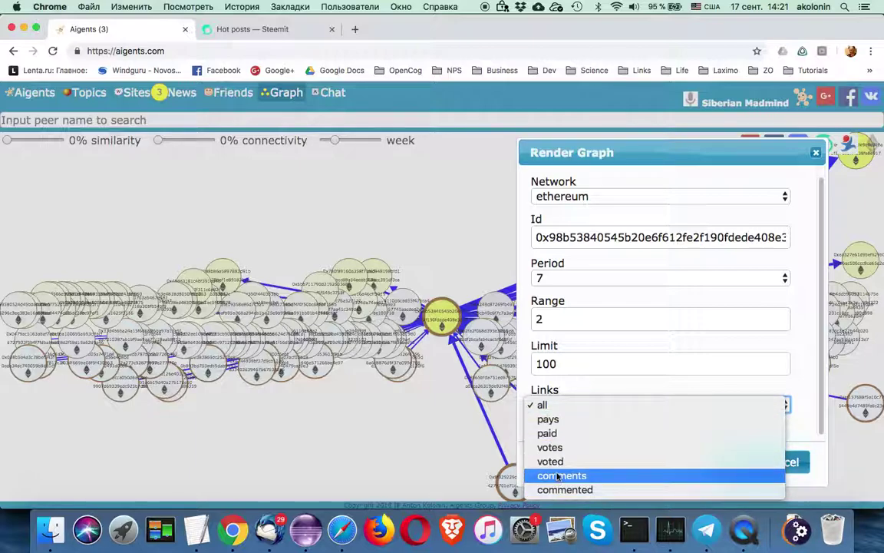
click(529, 263)
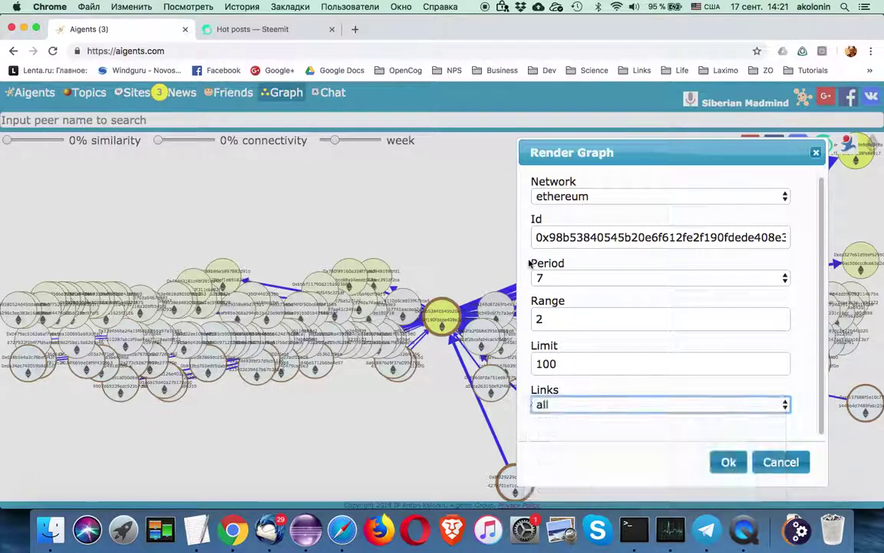
double_click(532, 320)
text(1)
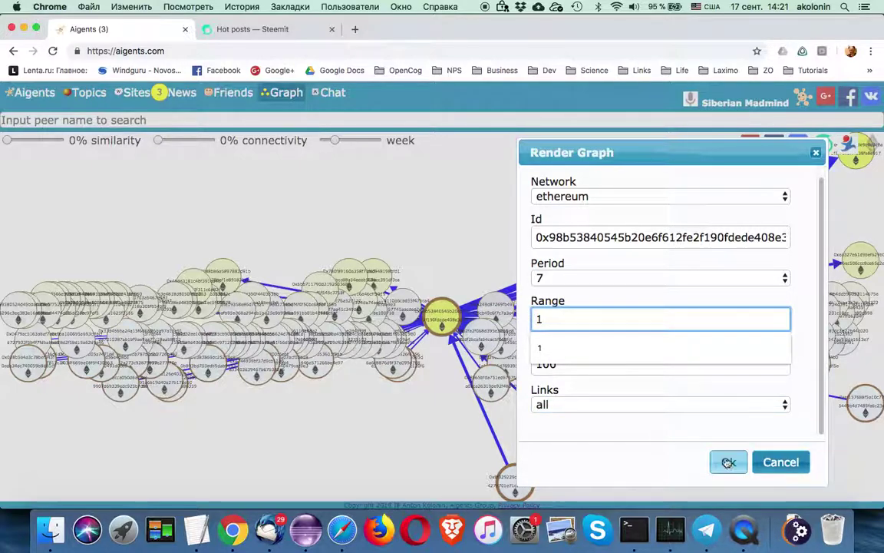
click(728, 462)
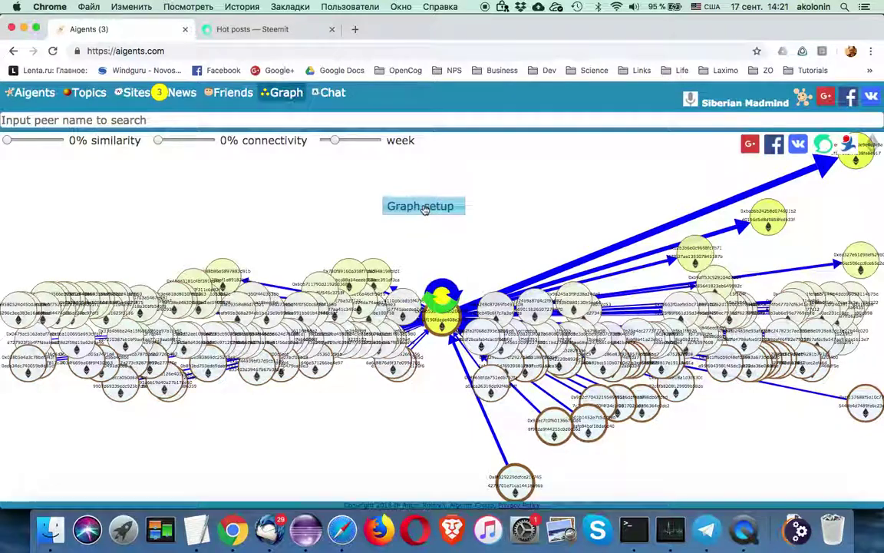
click(422, 208)
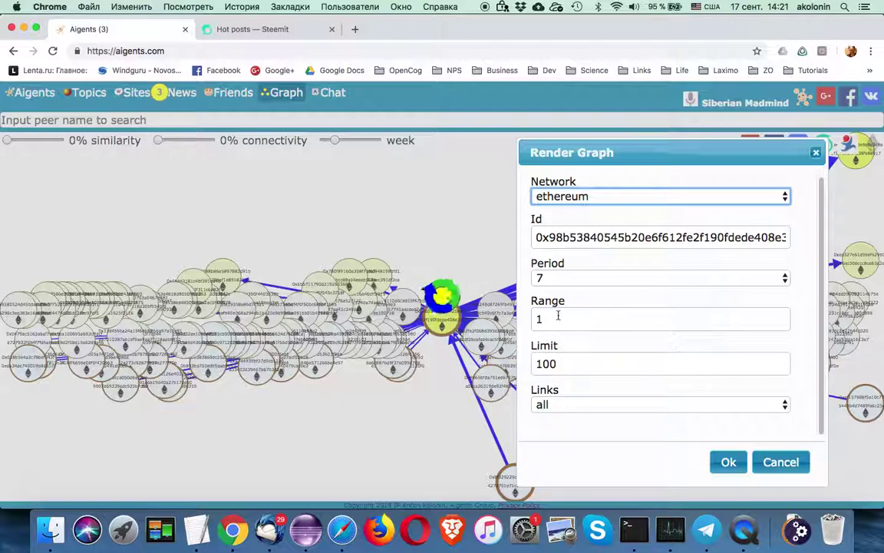
Step: Keep the period at 7 and render the wallet's graph in the full Graph window
click(564, 281)
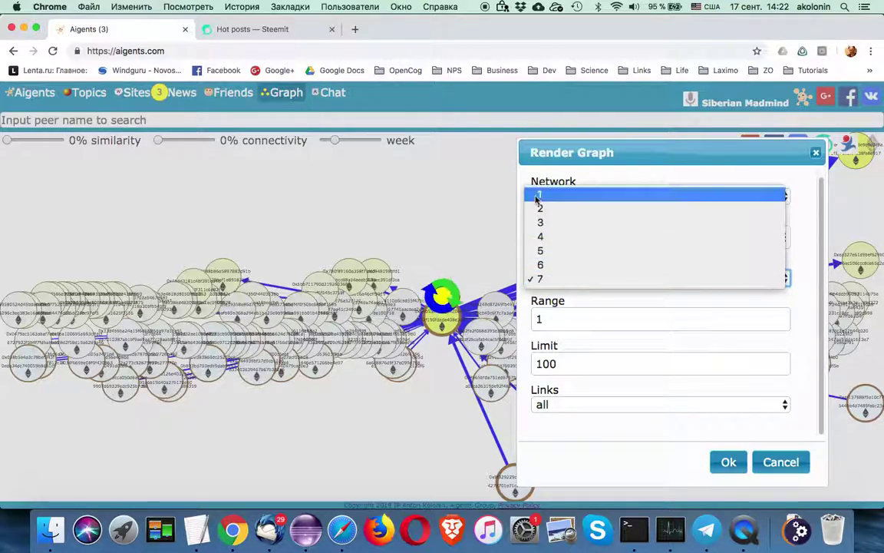
click(572, 181)
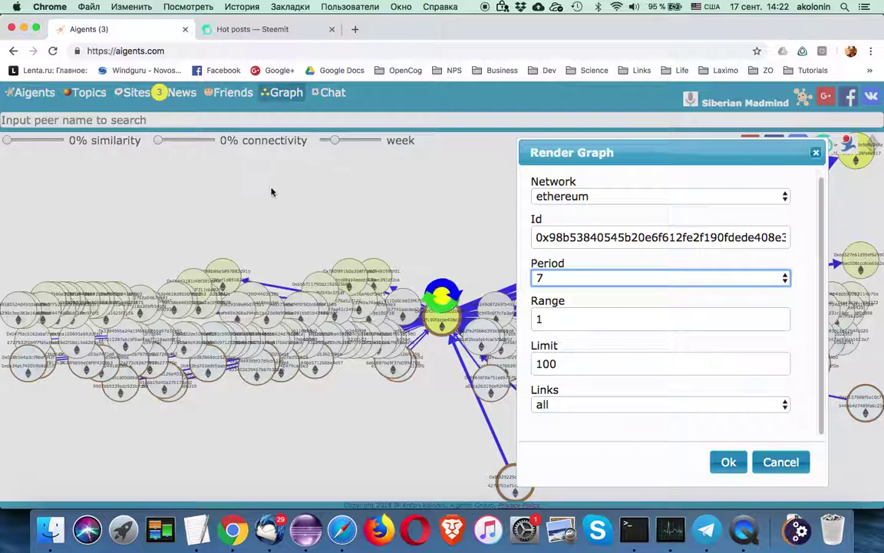
key(Return)
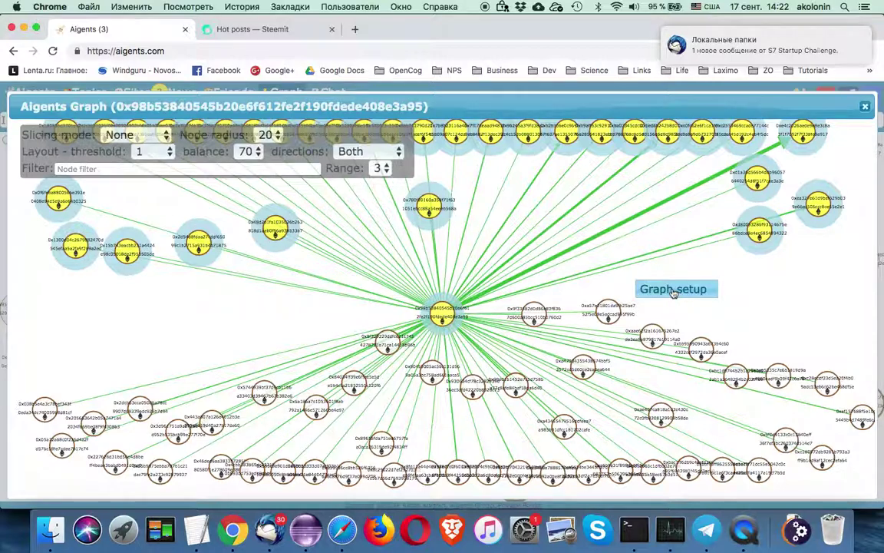
Step: Redraw the wallet's graph with period 2 and range 2
click(673, 290)
click(560, 278)
click(560, 277)
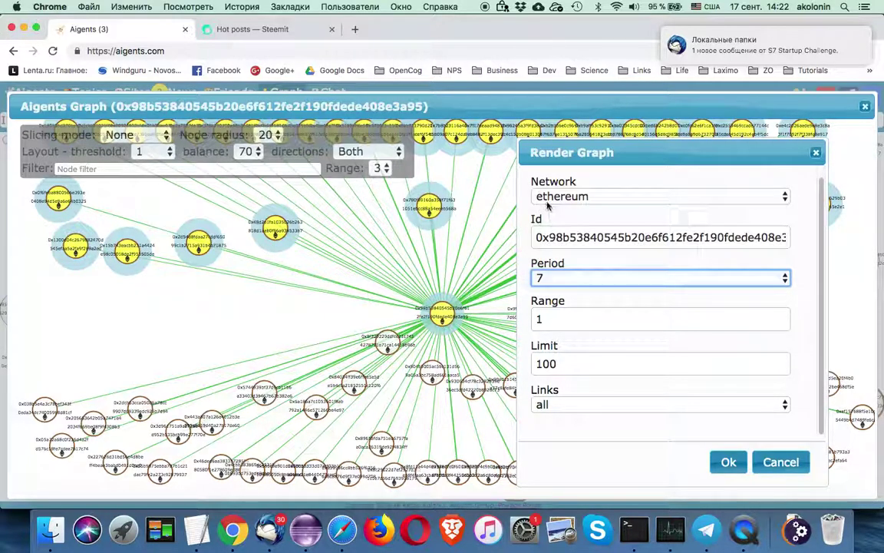
click(559, 279)
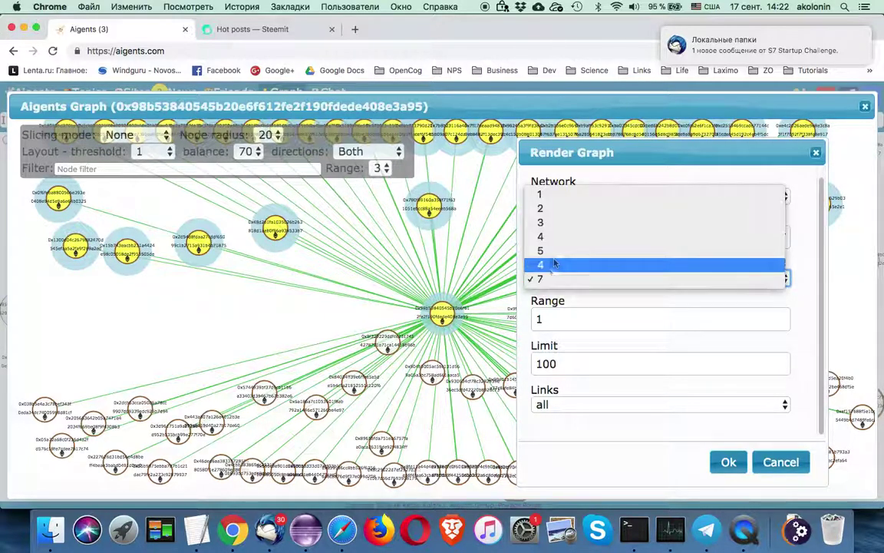
click(550, 216)
click(557, 319)
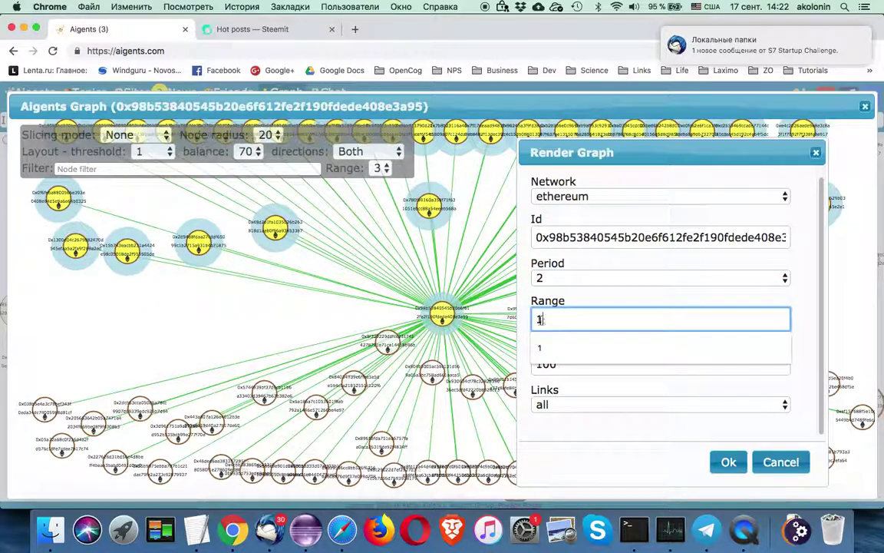
key(BackSpace)
text(2)
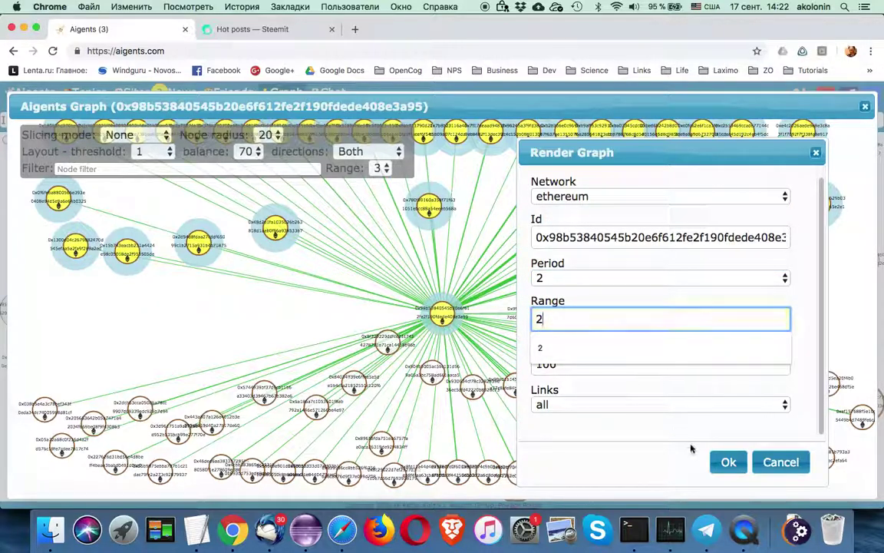
click(727, 461)
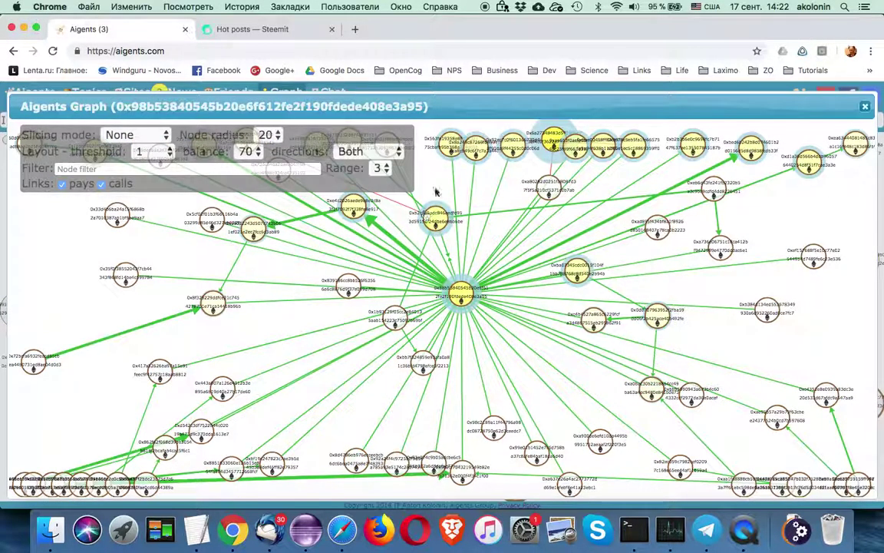
Step: Lay the wallet graph out as a horizontal hierarchy, then hide the pays links to show only calls
click(399, 154)
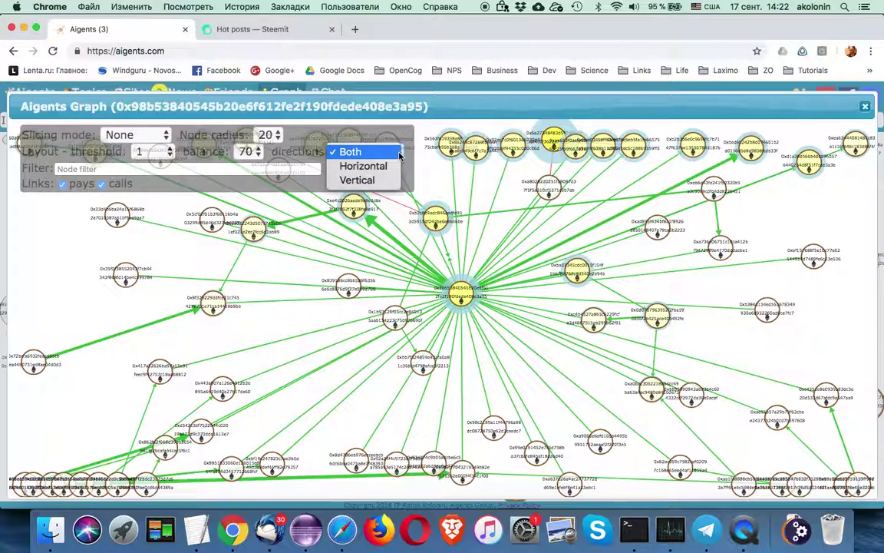
click(351, 167)
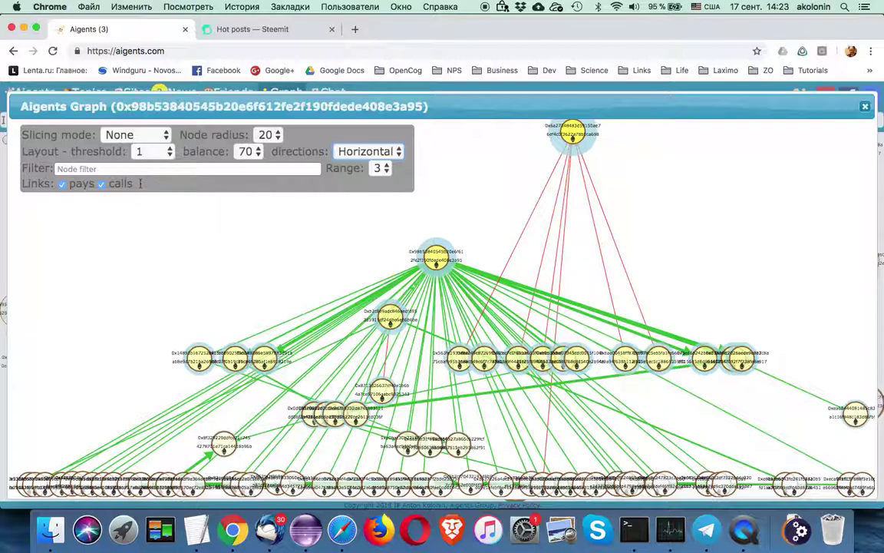
click(63, 185)
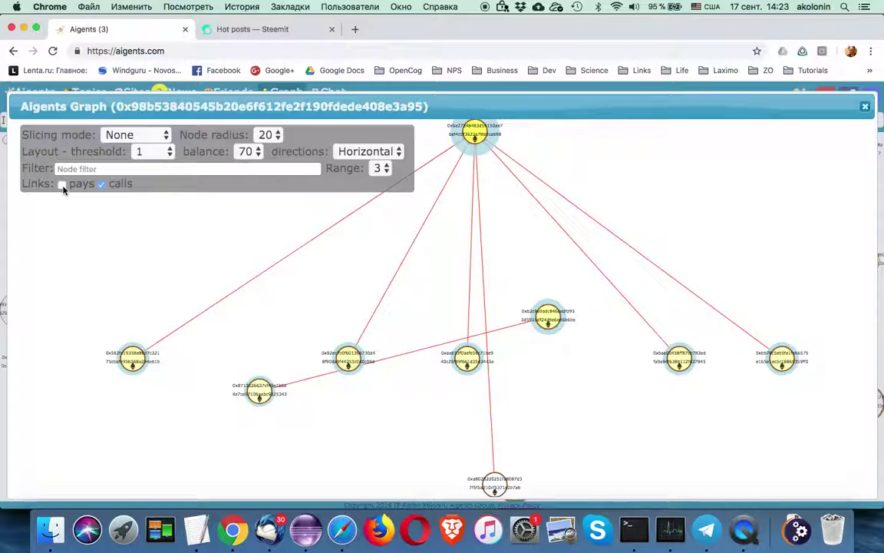
Step: Compare pays-only and calls-only link views, end on calls only, and close the full graph view
click(62, 186)
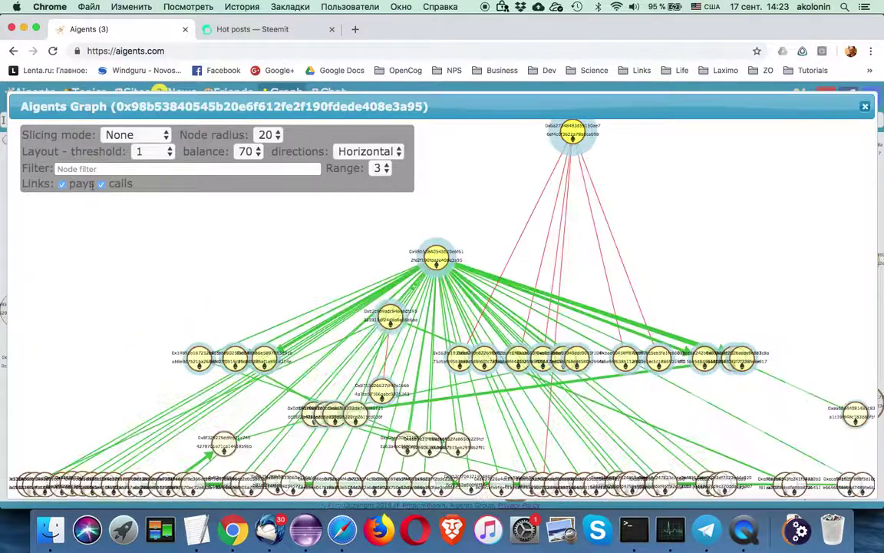
click(101, 185)
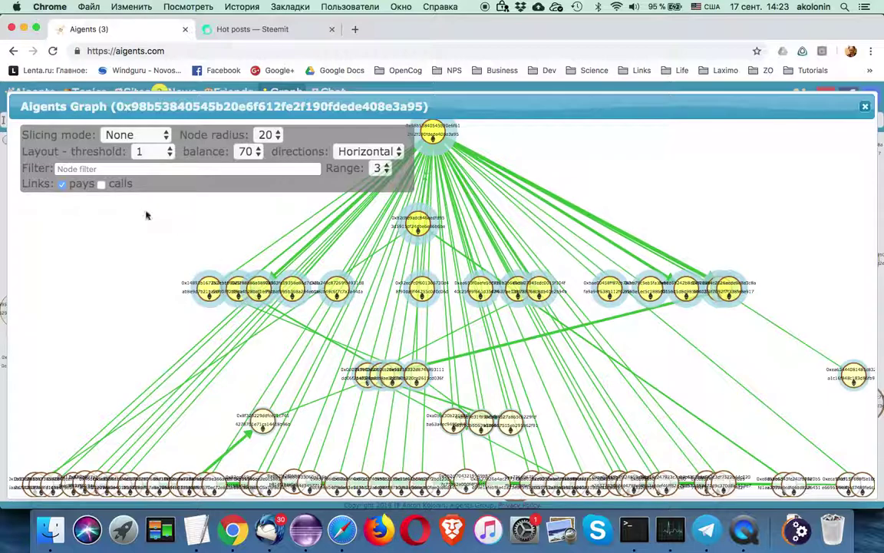
click(101, 185)
click(62, 185)
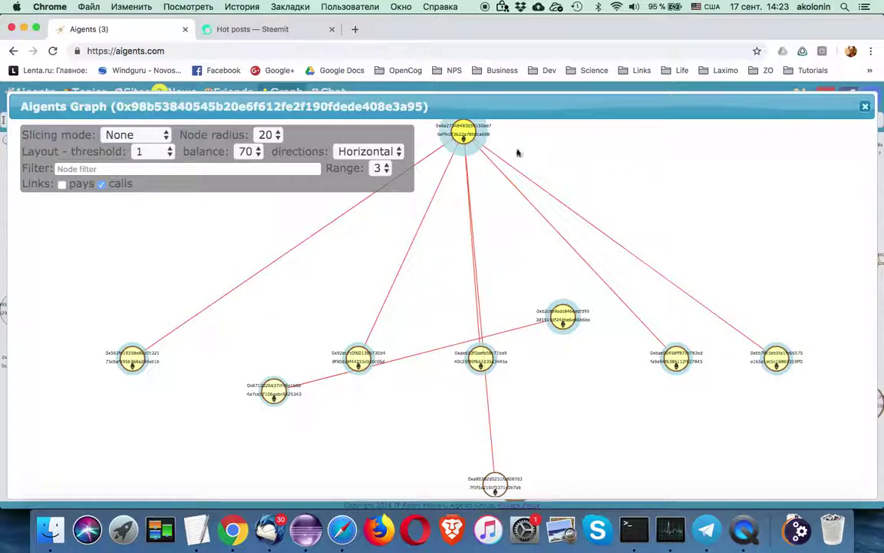
click(865, 112)
click(176, 52)
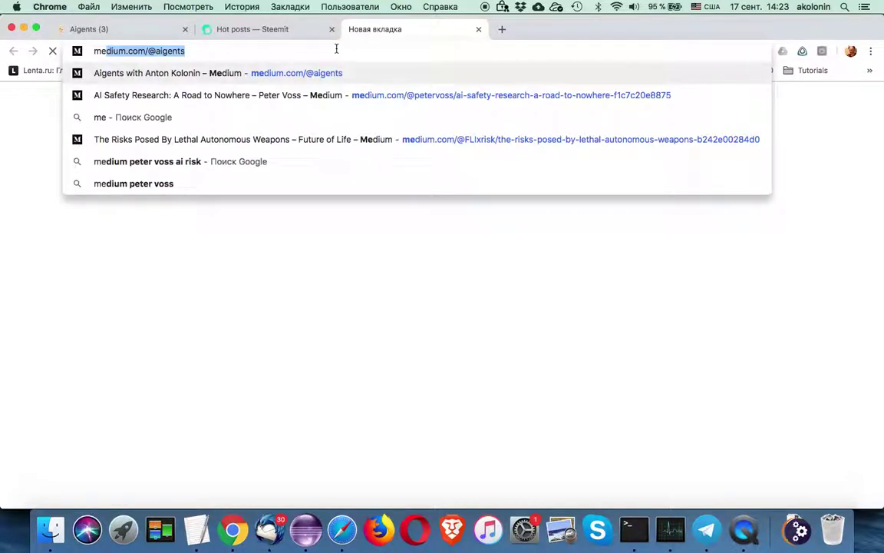
key(Return)
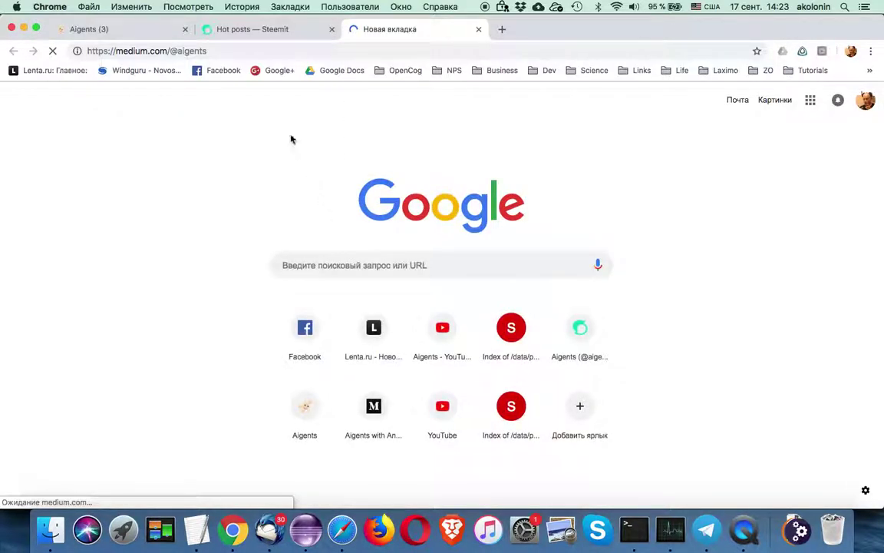
click(217, 52)
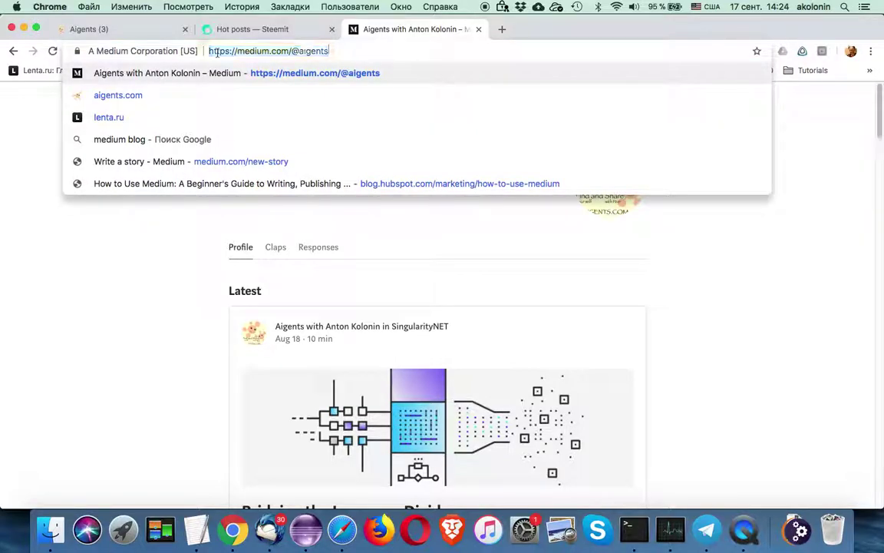
key(super+c)
text(steemi)
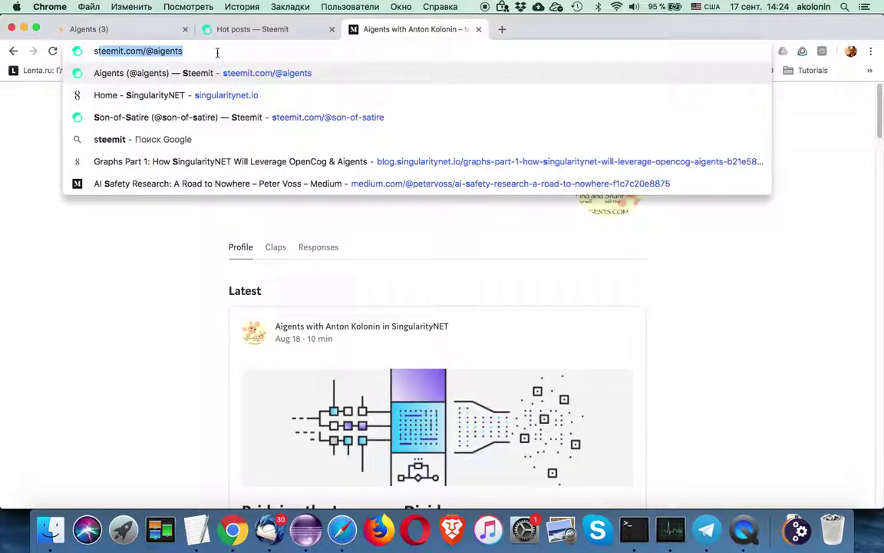
key(Return)
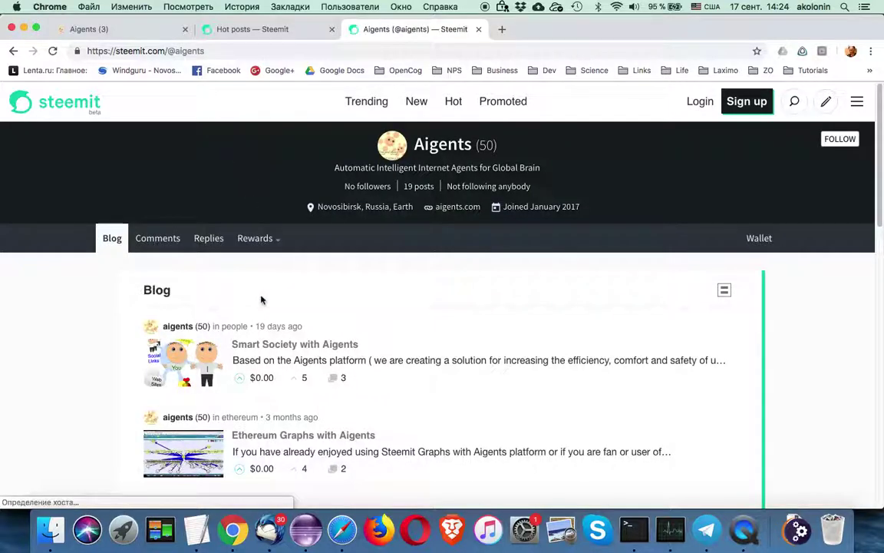
scroll(262, 334, down, 5)
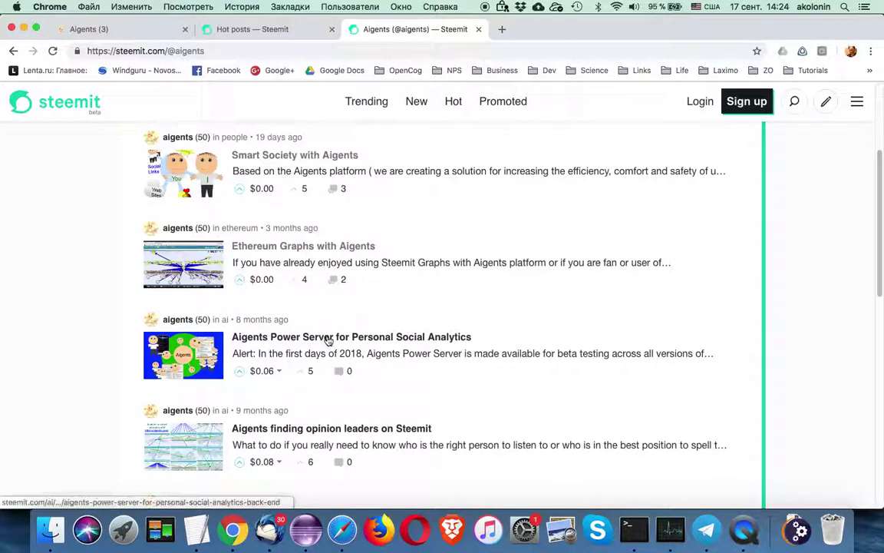
click(360, 341)
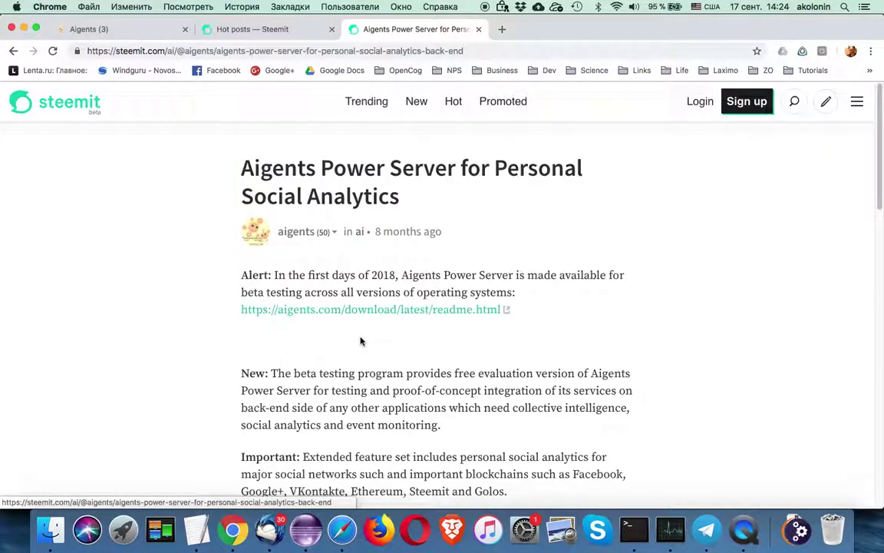
scroll(322, 297, down, 1)
scroll(323, 298, down, 2)
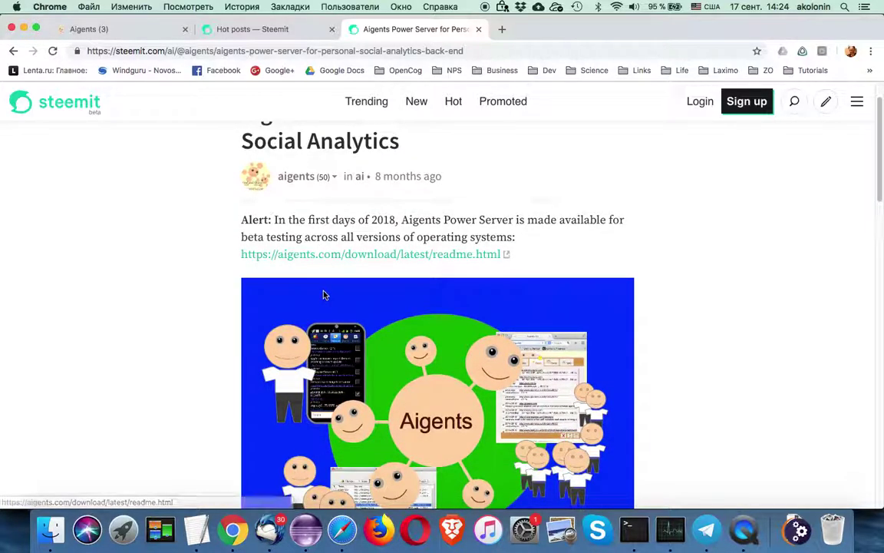